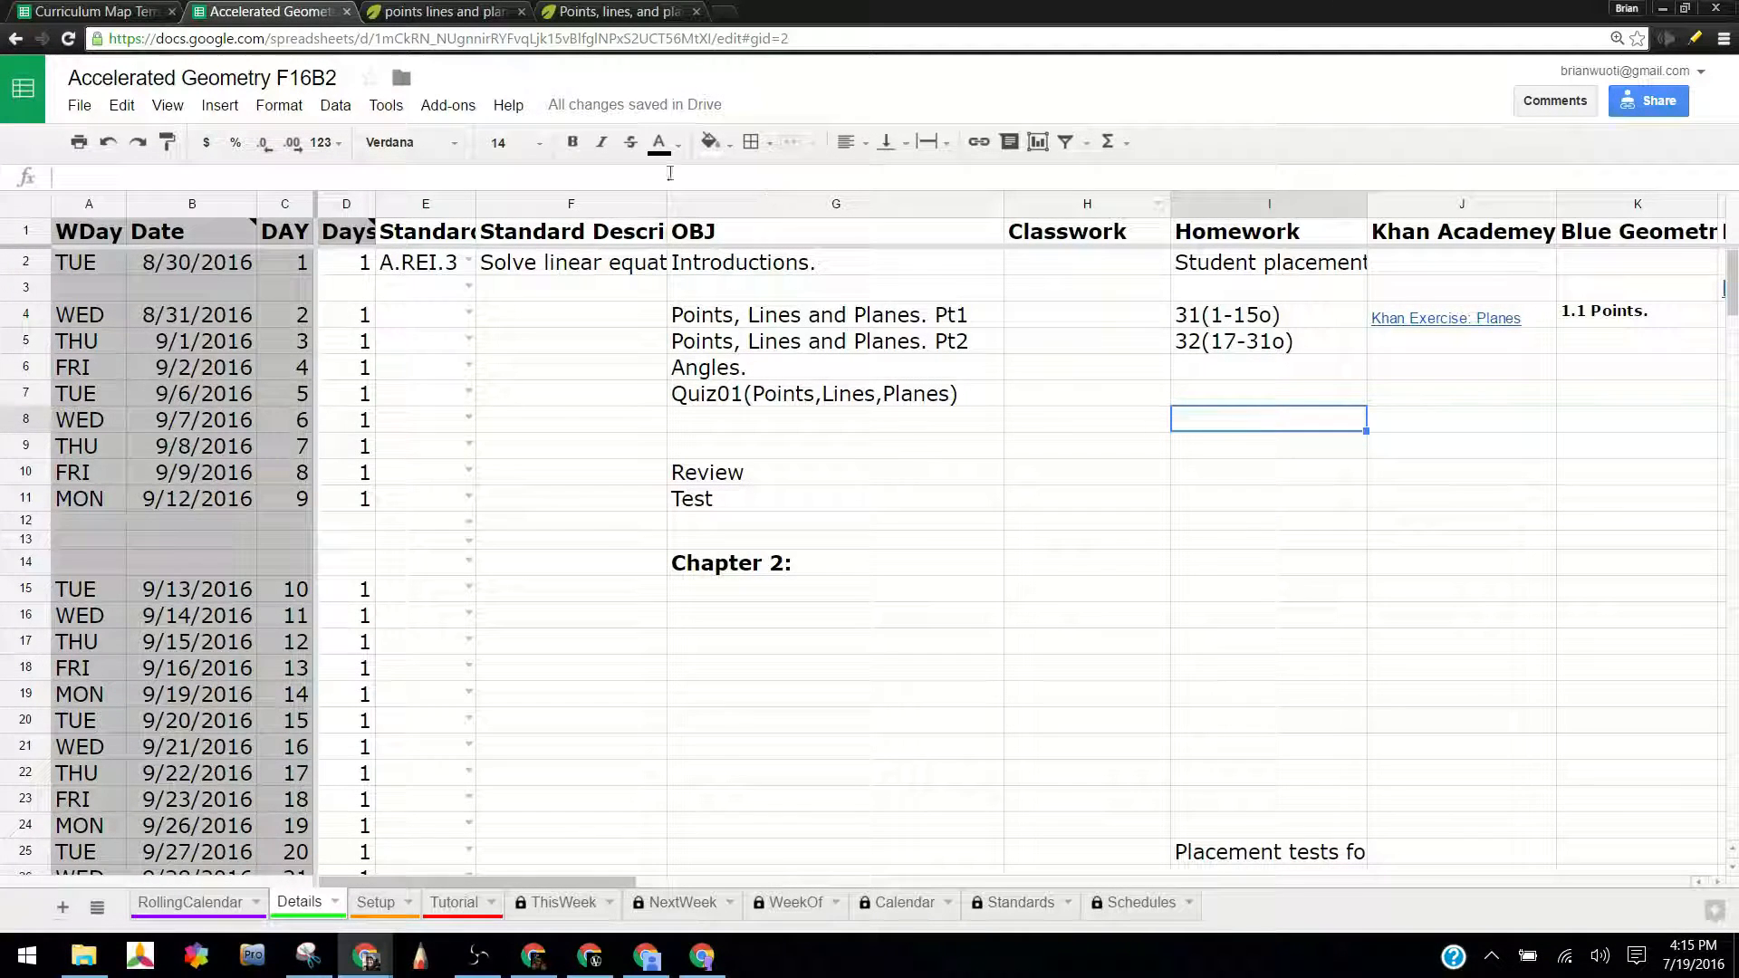
# - Make a copy of the Accelerated Geometry F16B2 spreadsheet named "Essentials of Algebra F16B3"
pyautogui.click(750, 375)
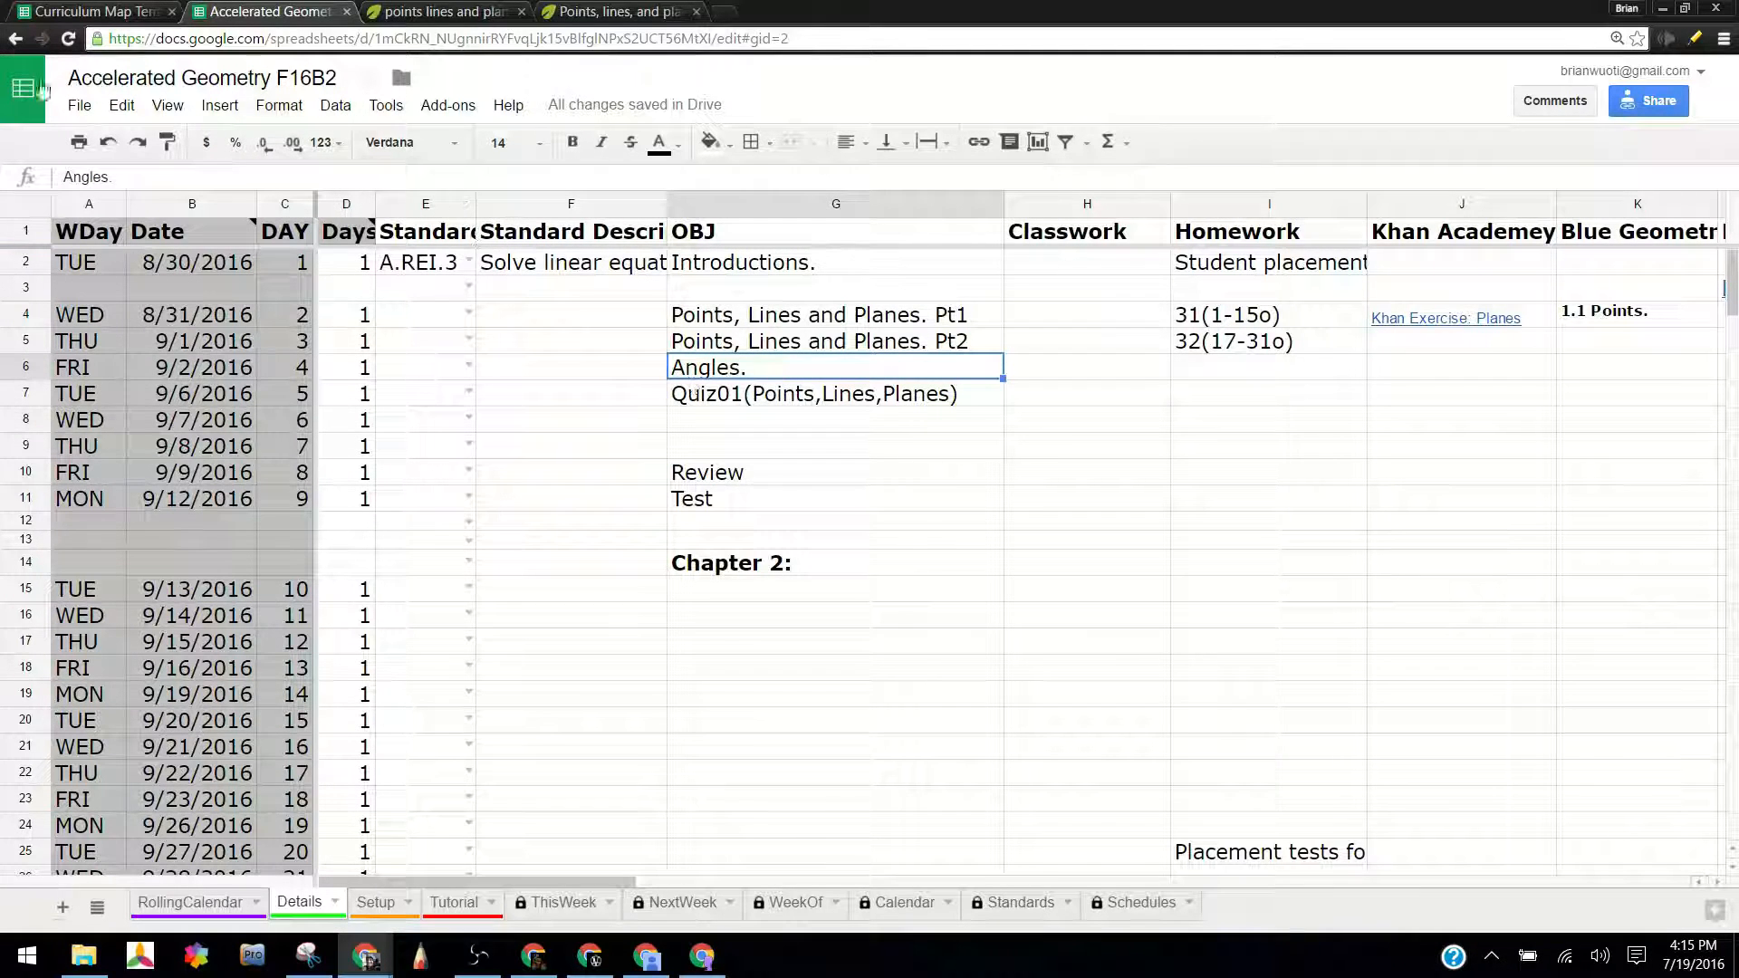
pyautogui.click(79, 106)
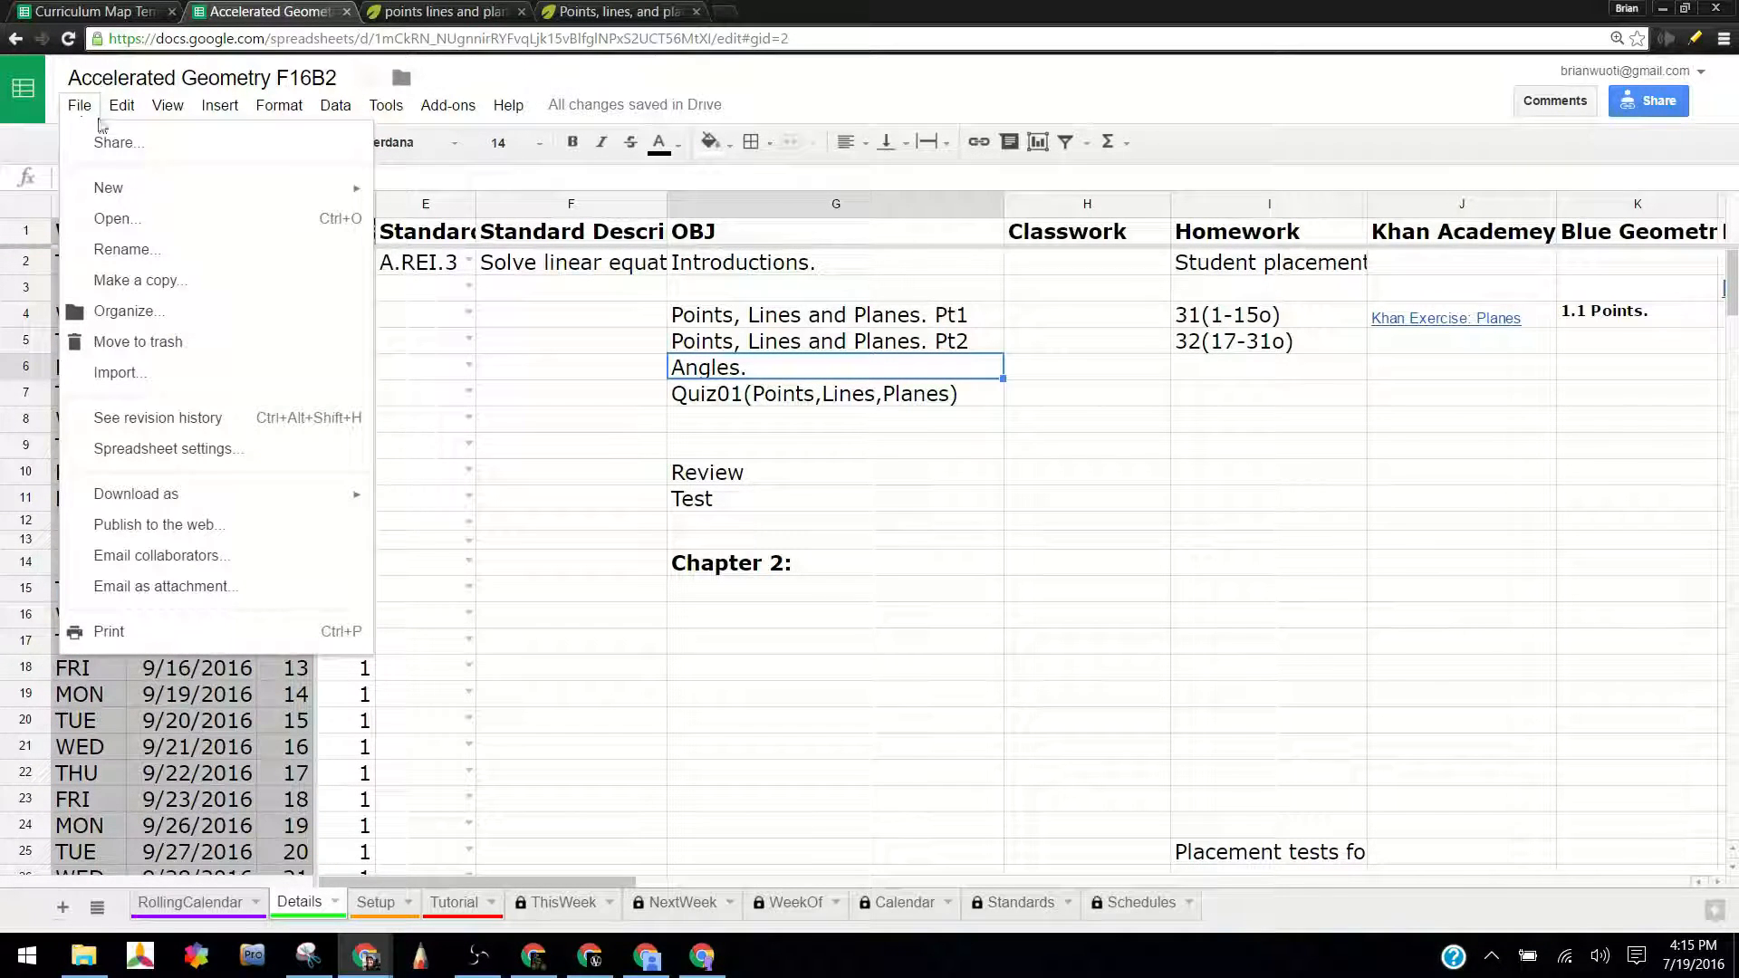
pyautogui.click(150, 290)
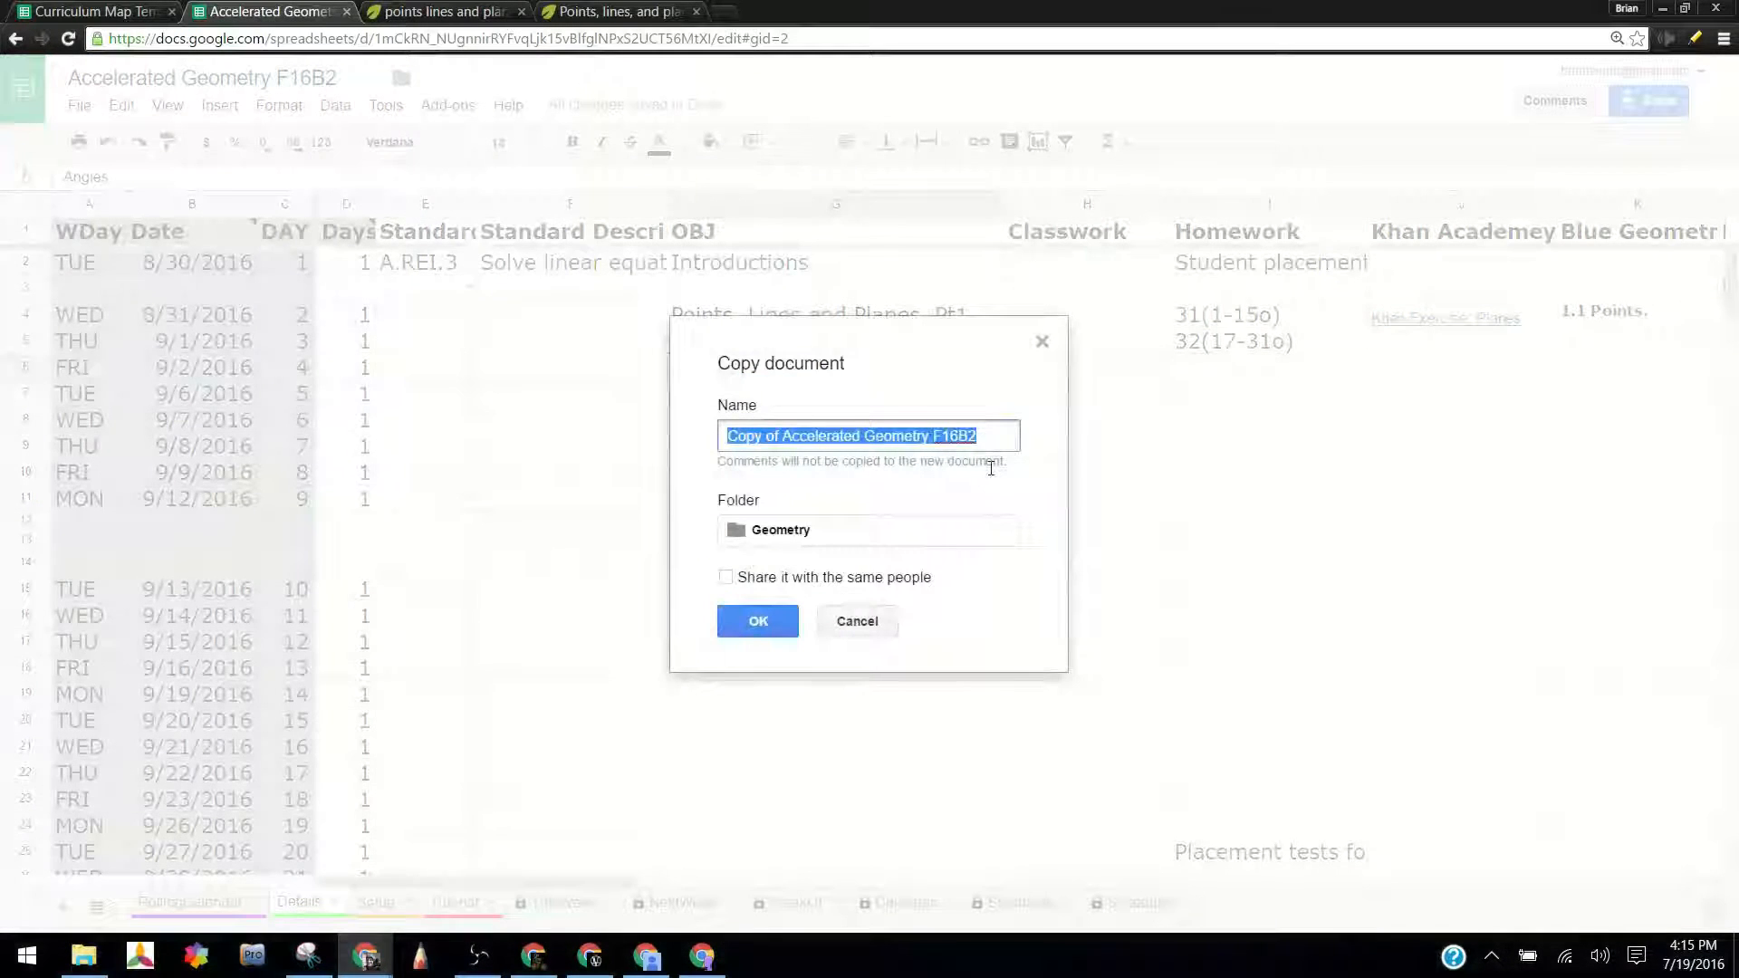
pyautogui.press('Right')
pyautogui.hotkey('ctrl', 'shift', 'Left')
pyautogui.press('Left')
pyautogui.hotkey('ctrl', 'shift', 'Left')
pyautogui.hotkey('ctrl', 'shift', 'Left')
pyautogui.hotkey('ctrl', 'shift', 'Left')
pyautogui.hotkey('ctrl', 'shift', 'Left')
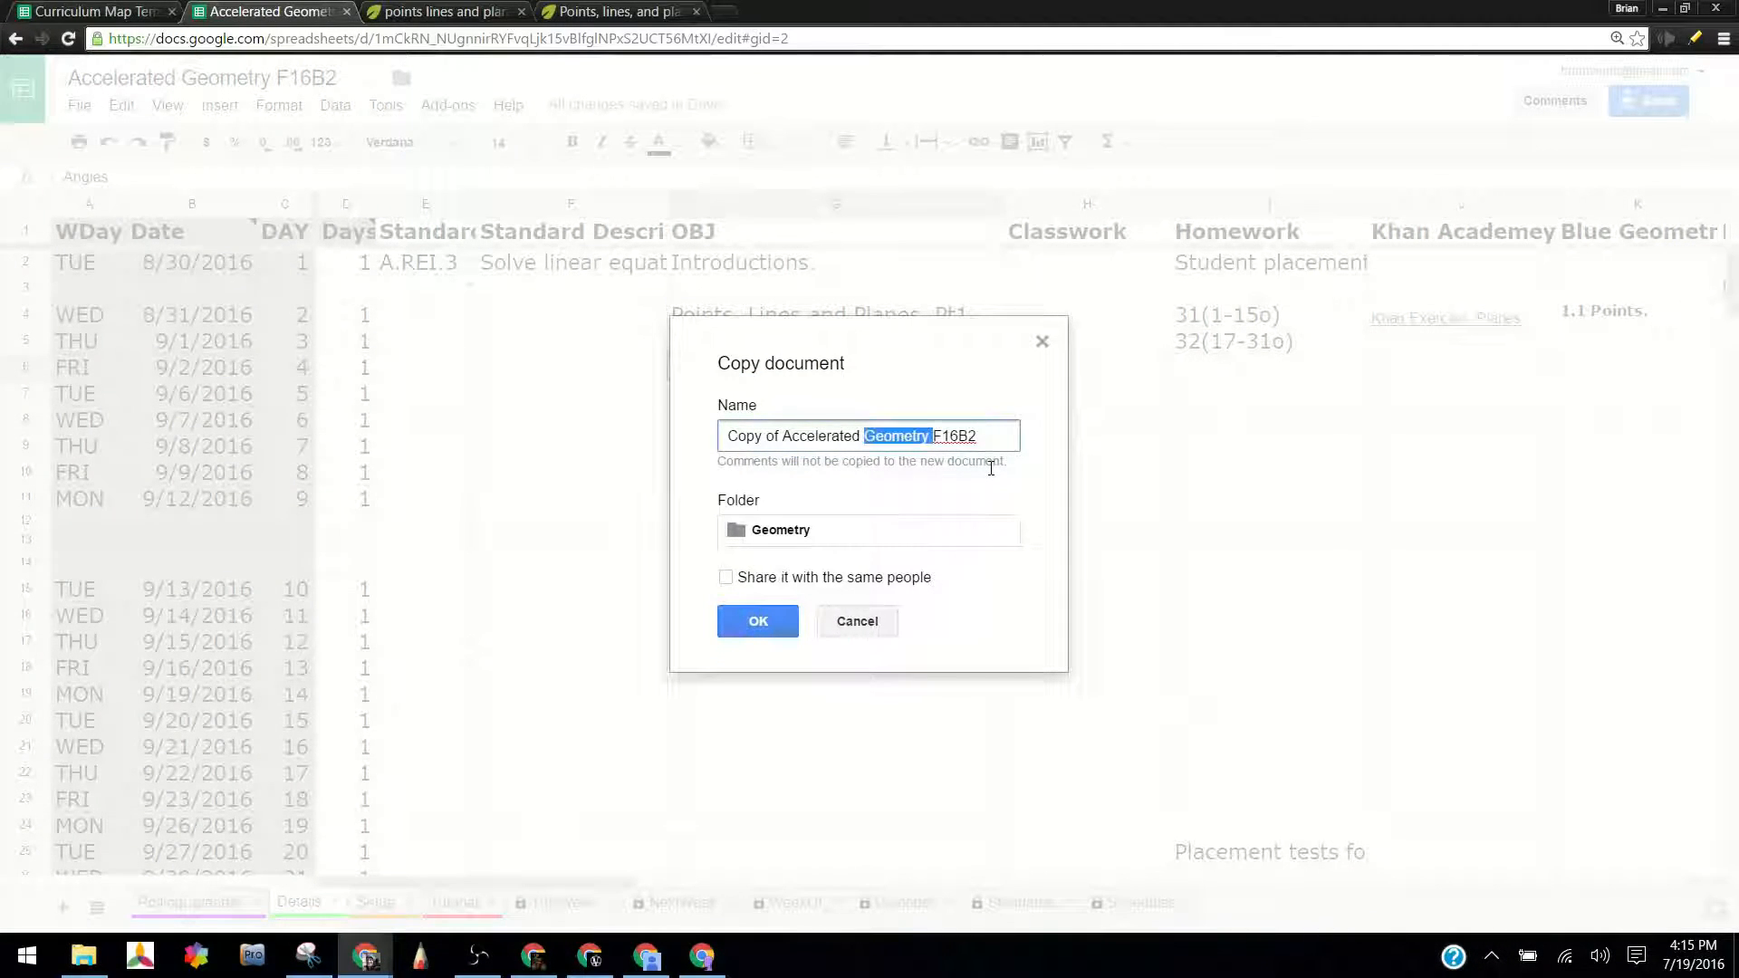
pyautogui.write('Essentials of ')
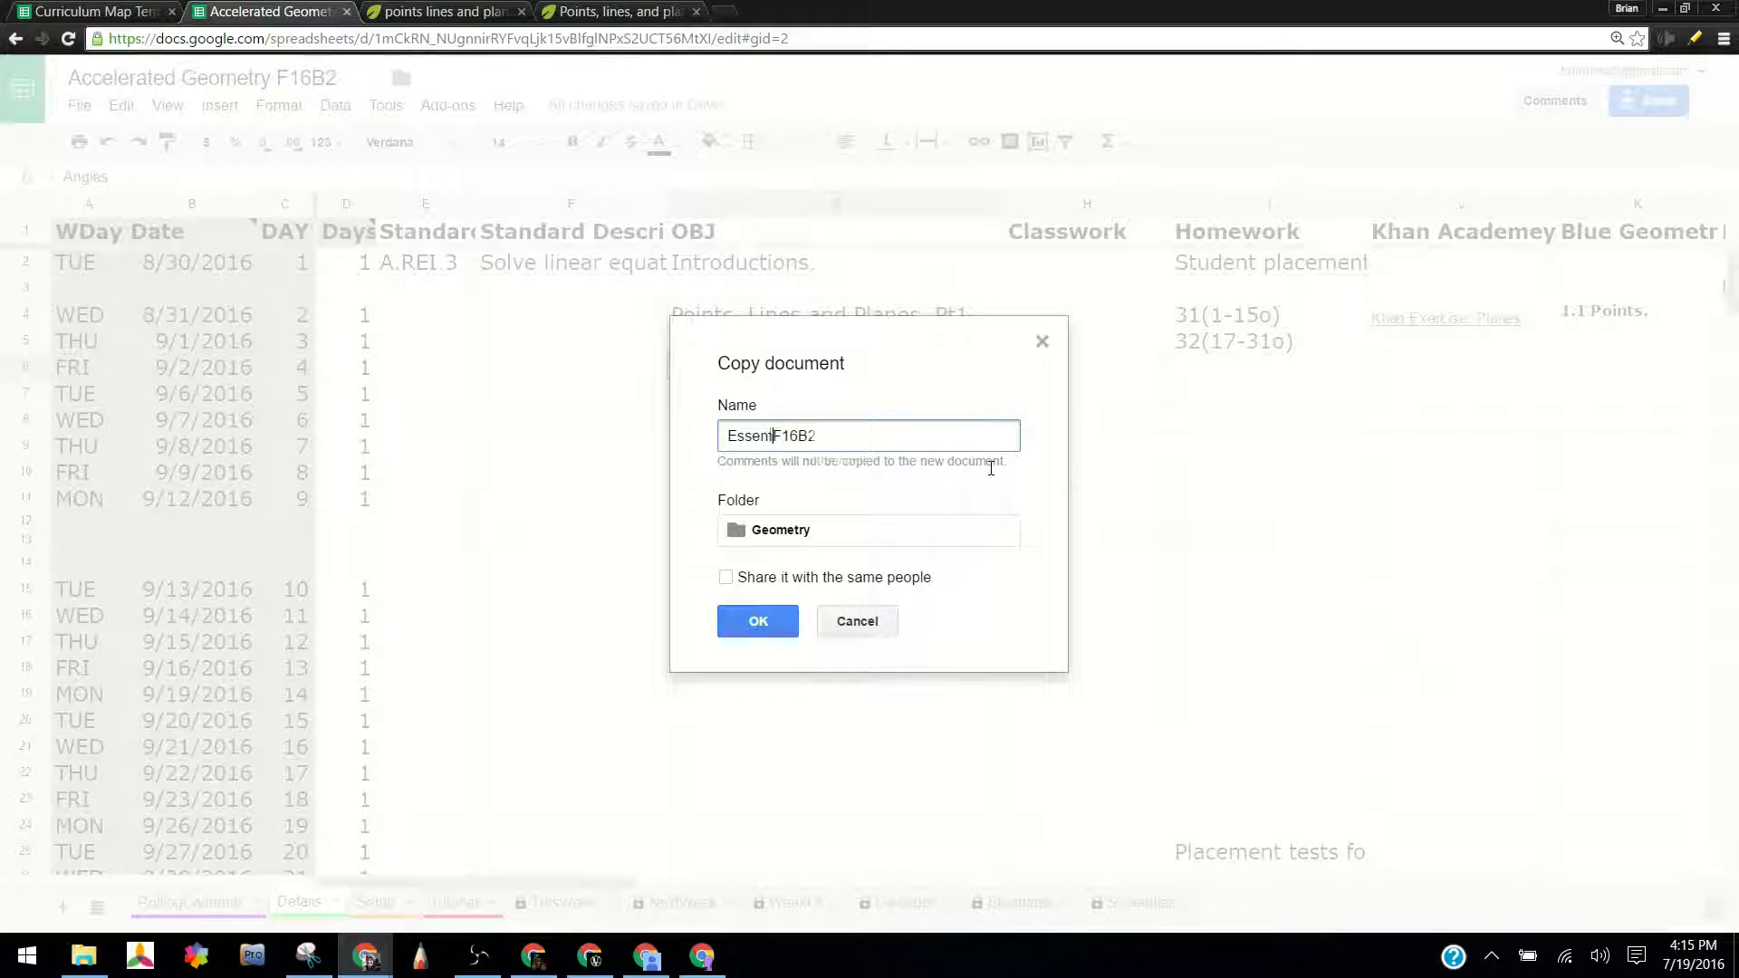
pyautogui.write('Algebra F16B')
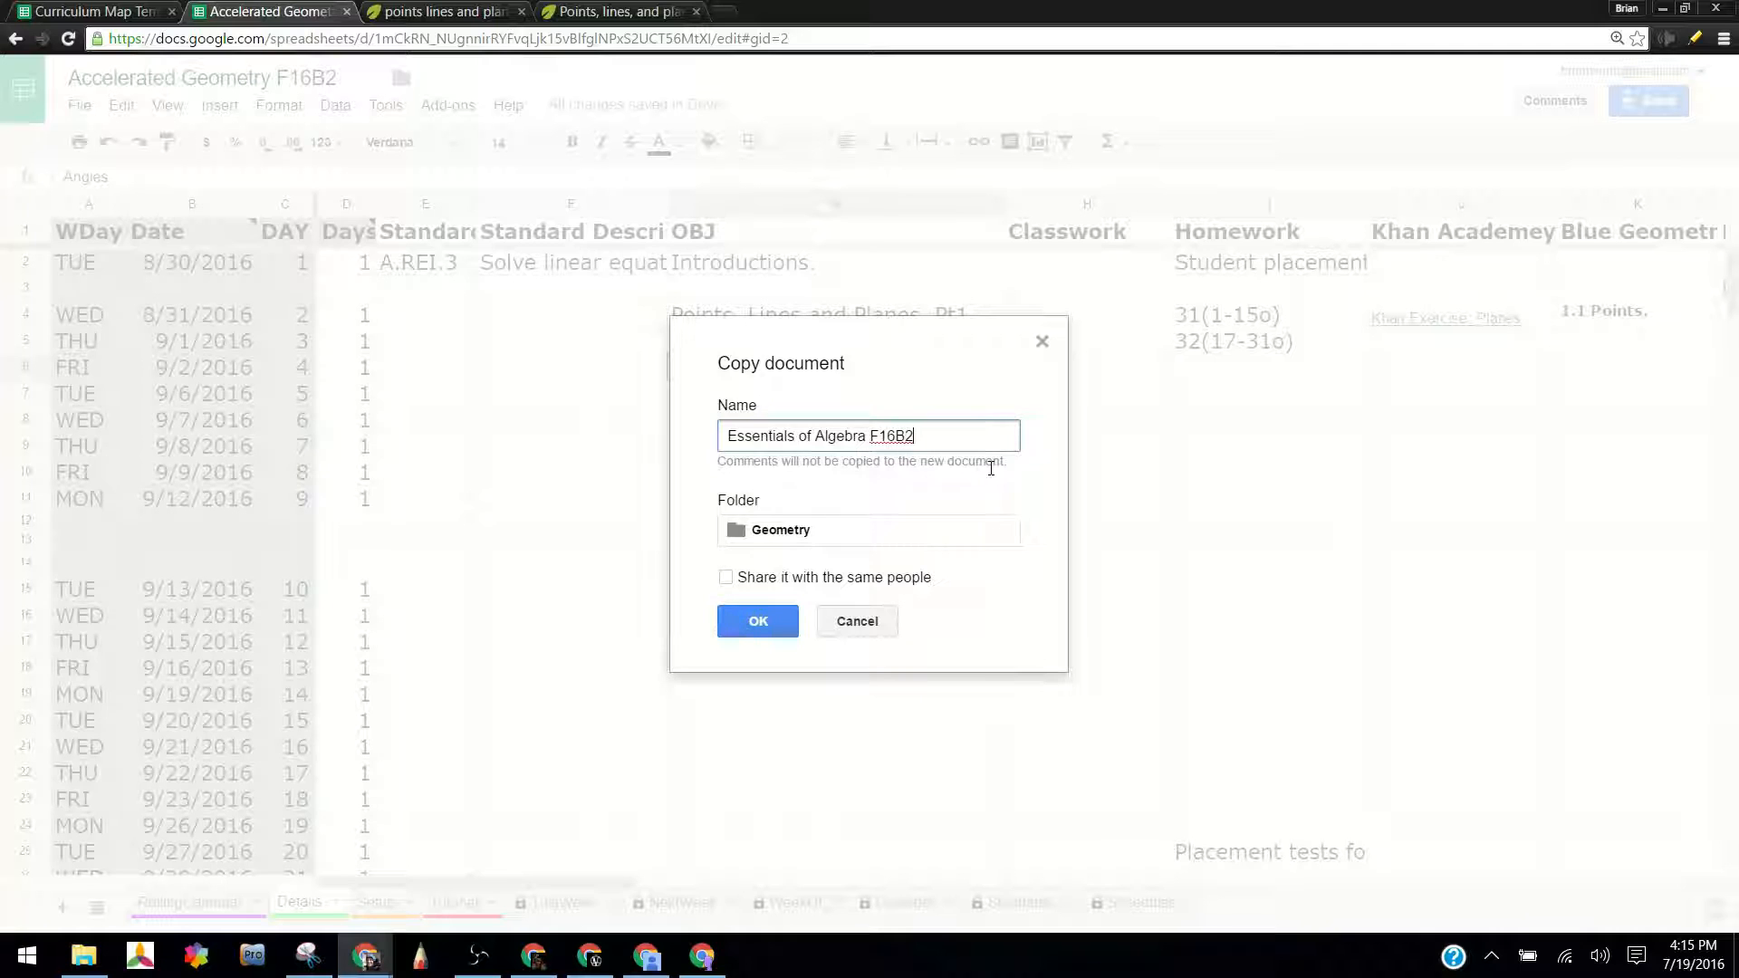
pyautogui.write('3')
pyautogui.click(757, 627)
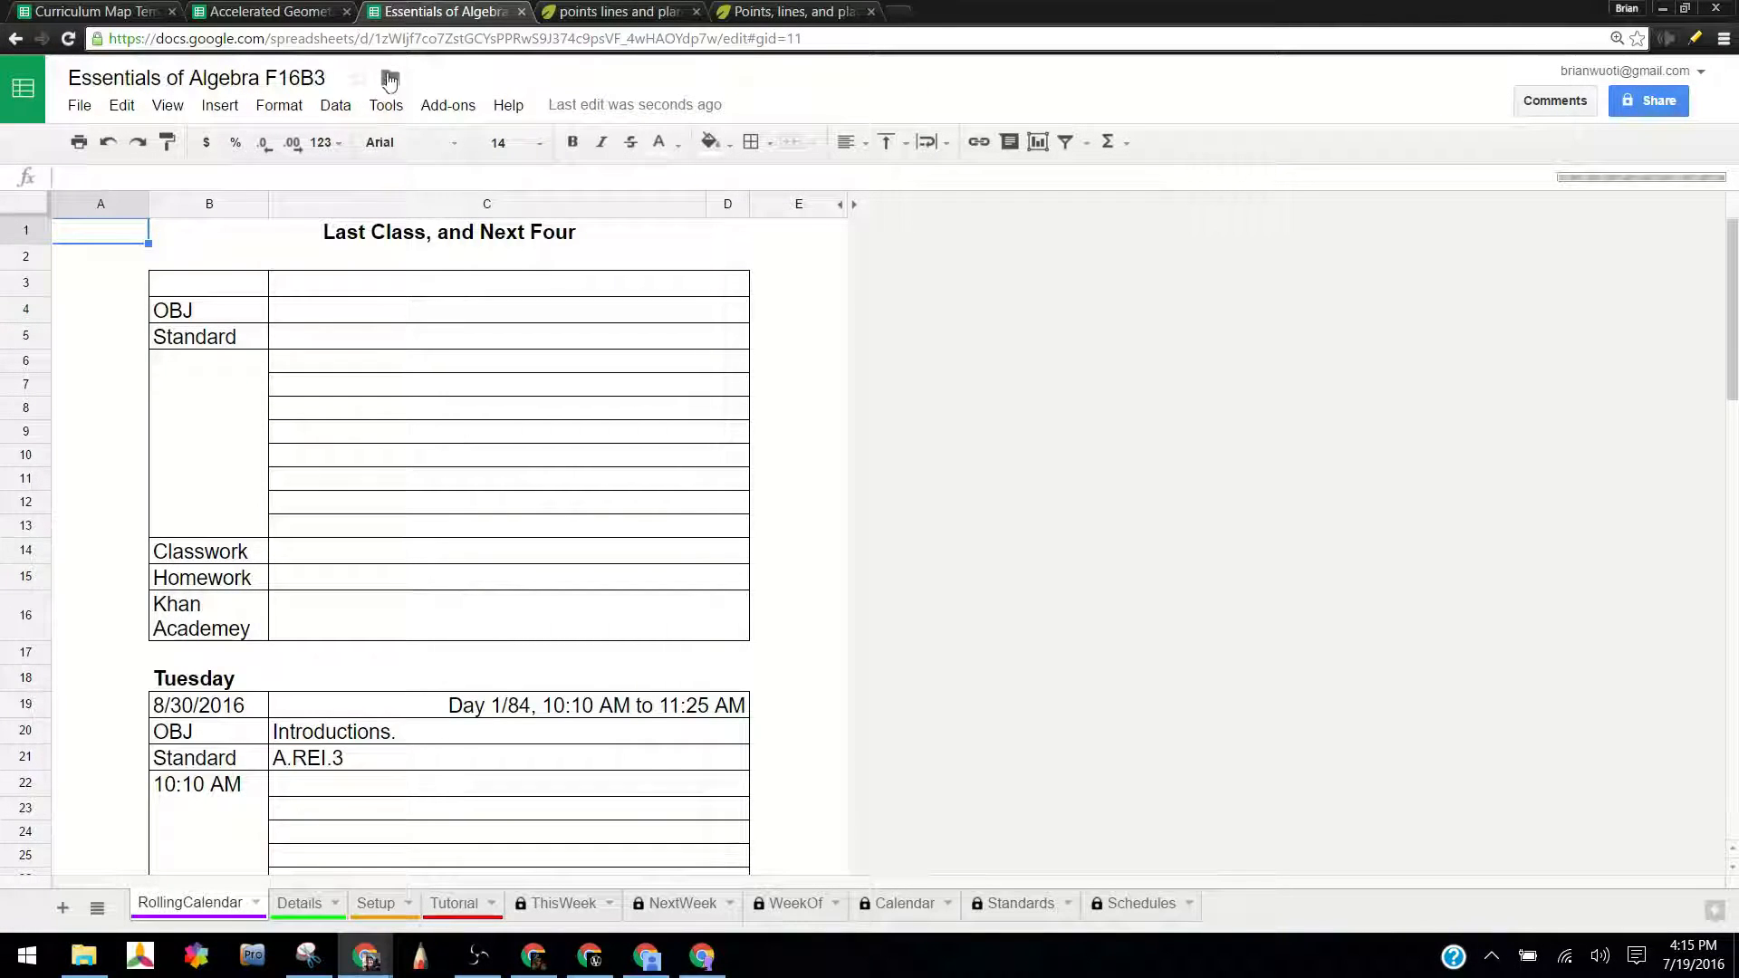
# - Move the copied spreadsheet into a new folder named "Essentials of Algebra" created inside the BUHS folder under School in My Drive
pyautogui.click(389, 79)
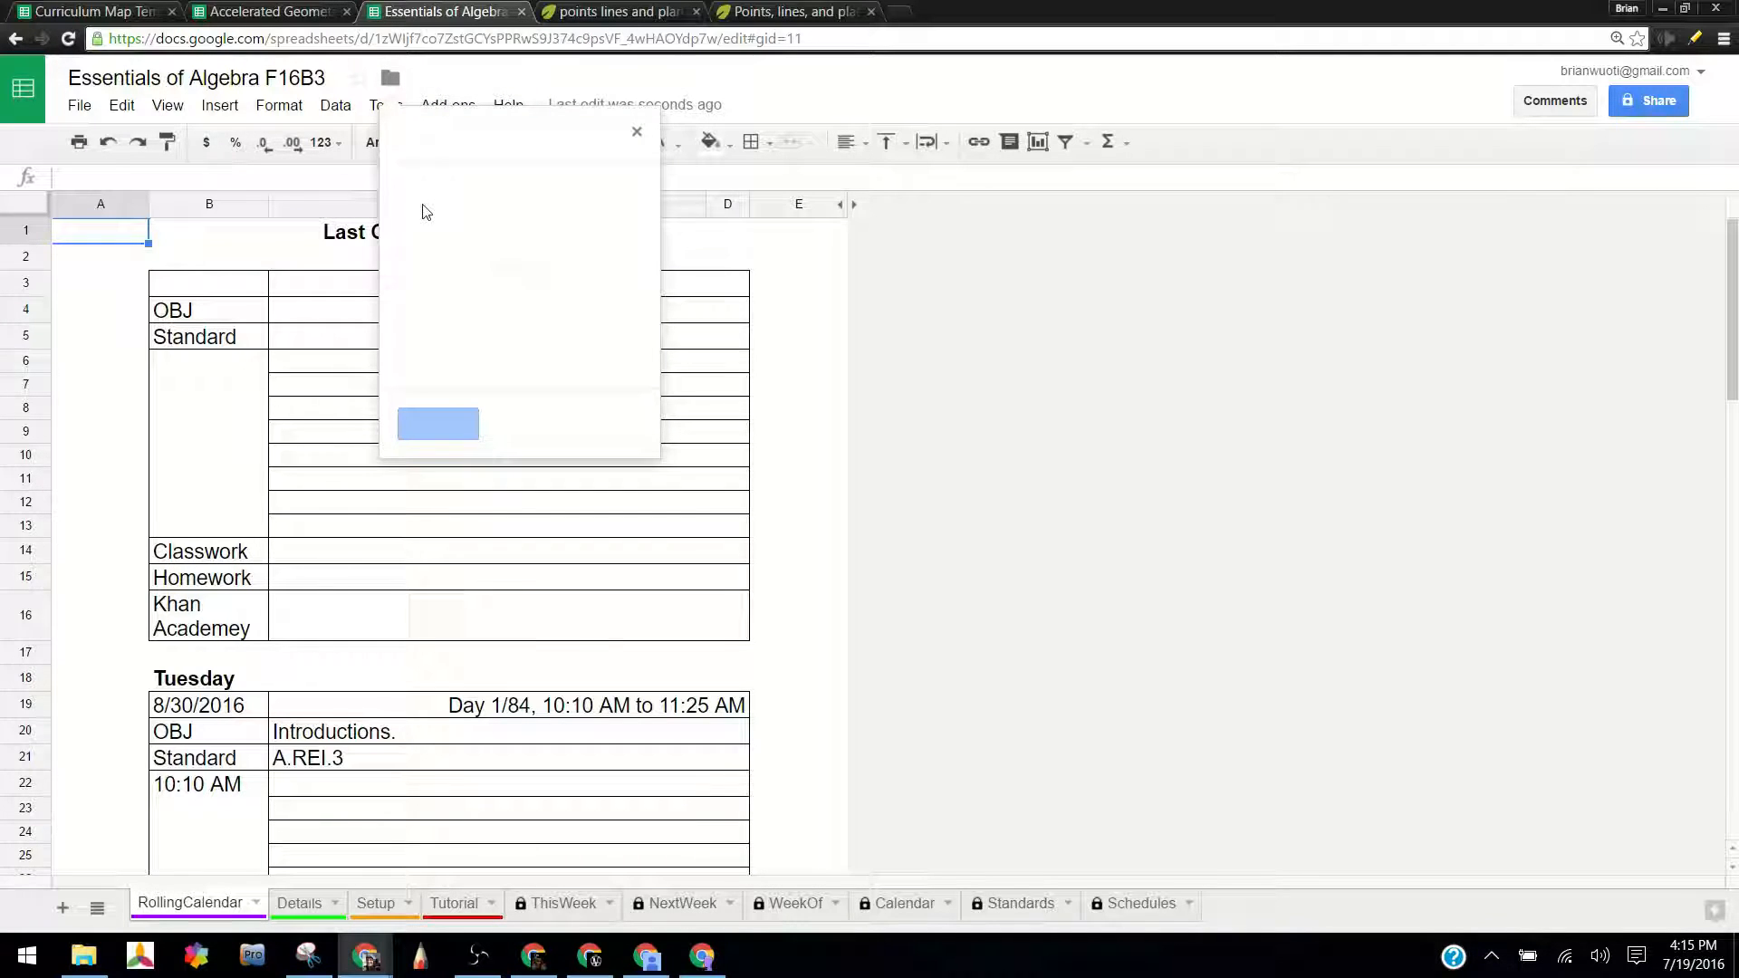
pyautogui.click(455, 437)
pyautogui.click(625, 196)
pyautogui.scroll(-10, 578, 312)
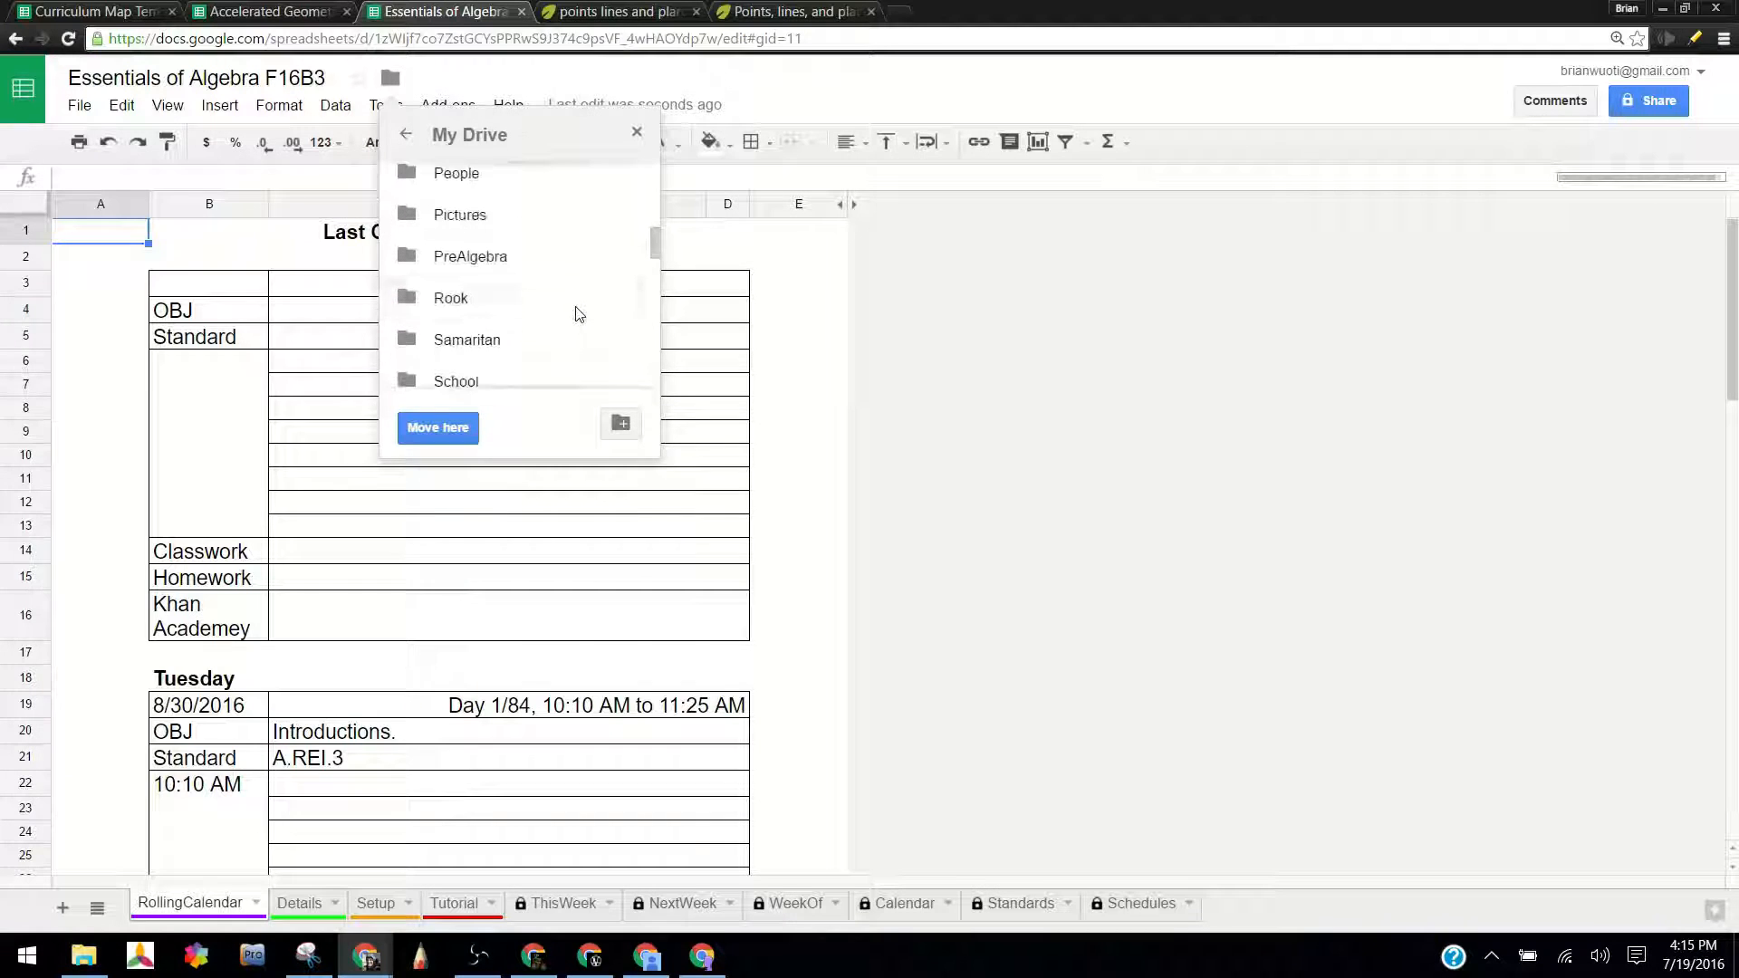
pyautogui.click(625, 381)
pyautogui.click(621, 223)
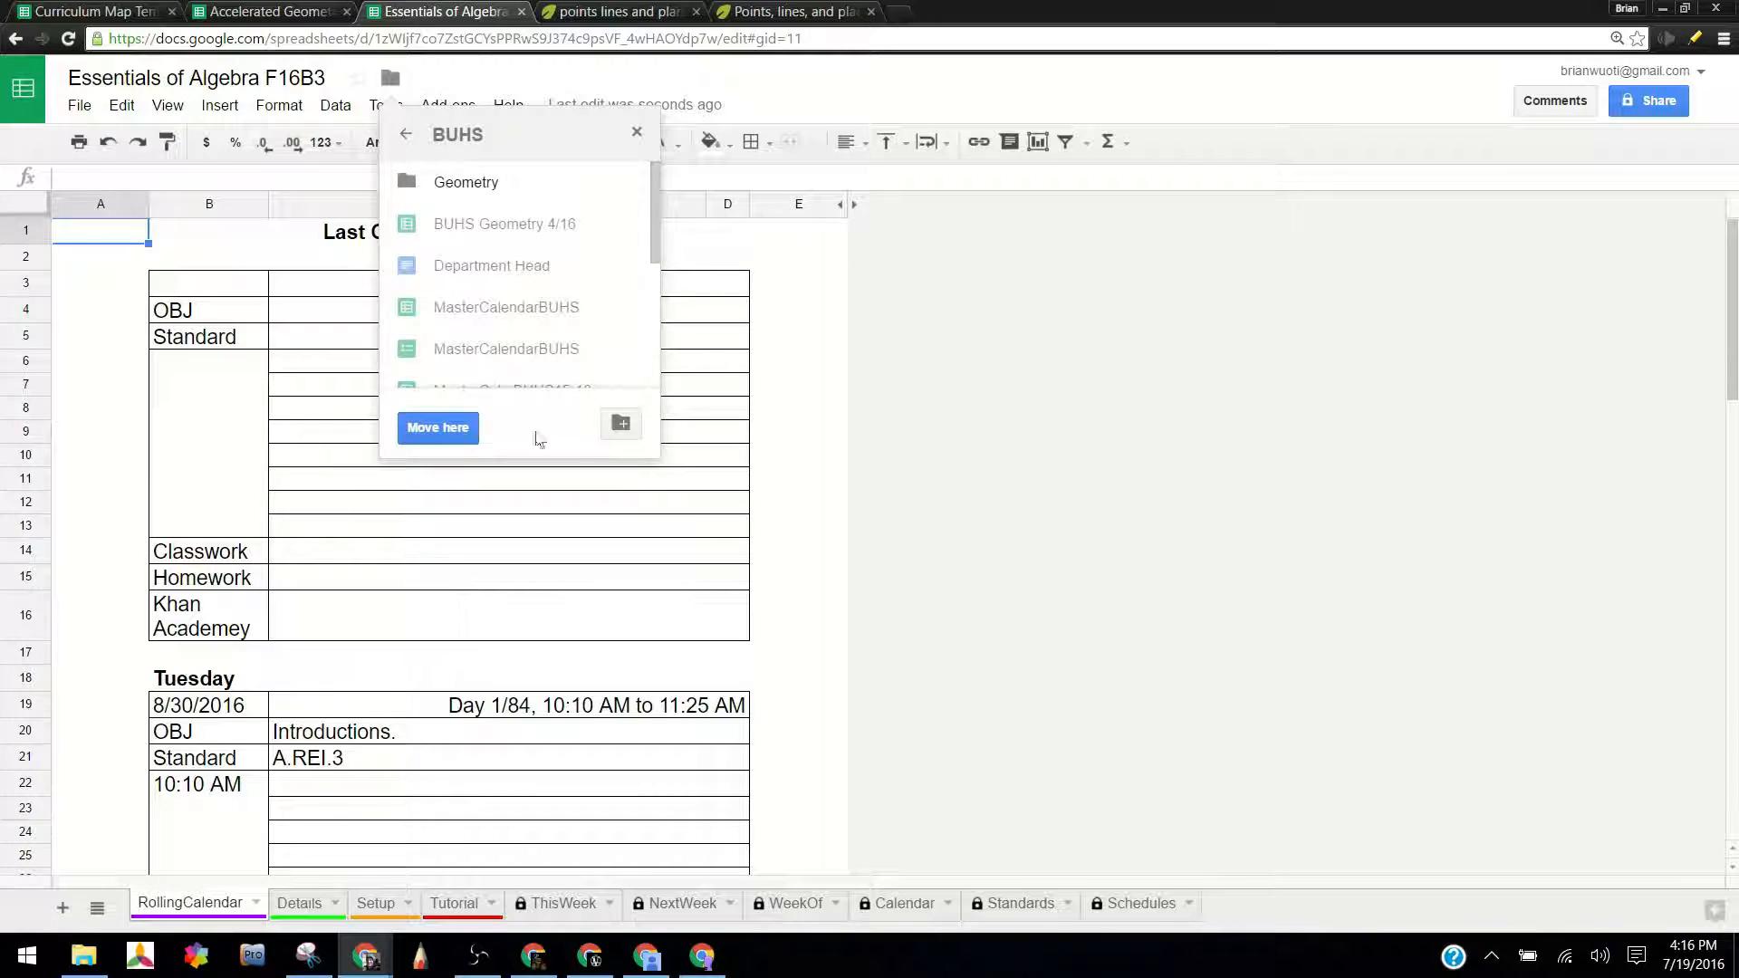
pyautogui.click(622, 424)
pyautogui.write('Essentials of Algebra')
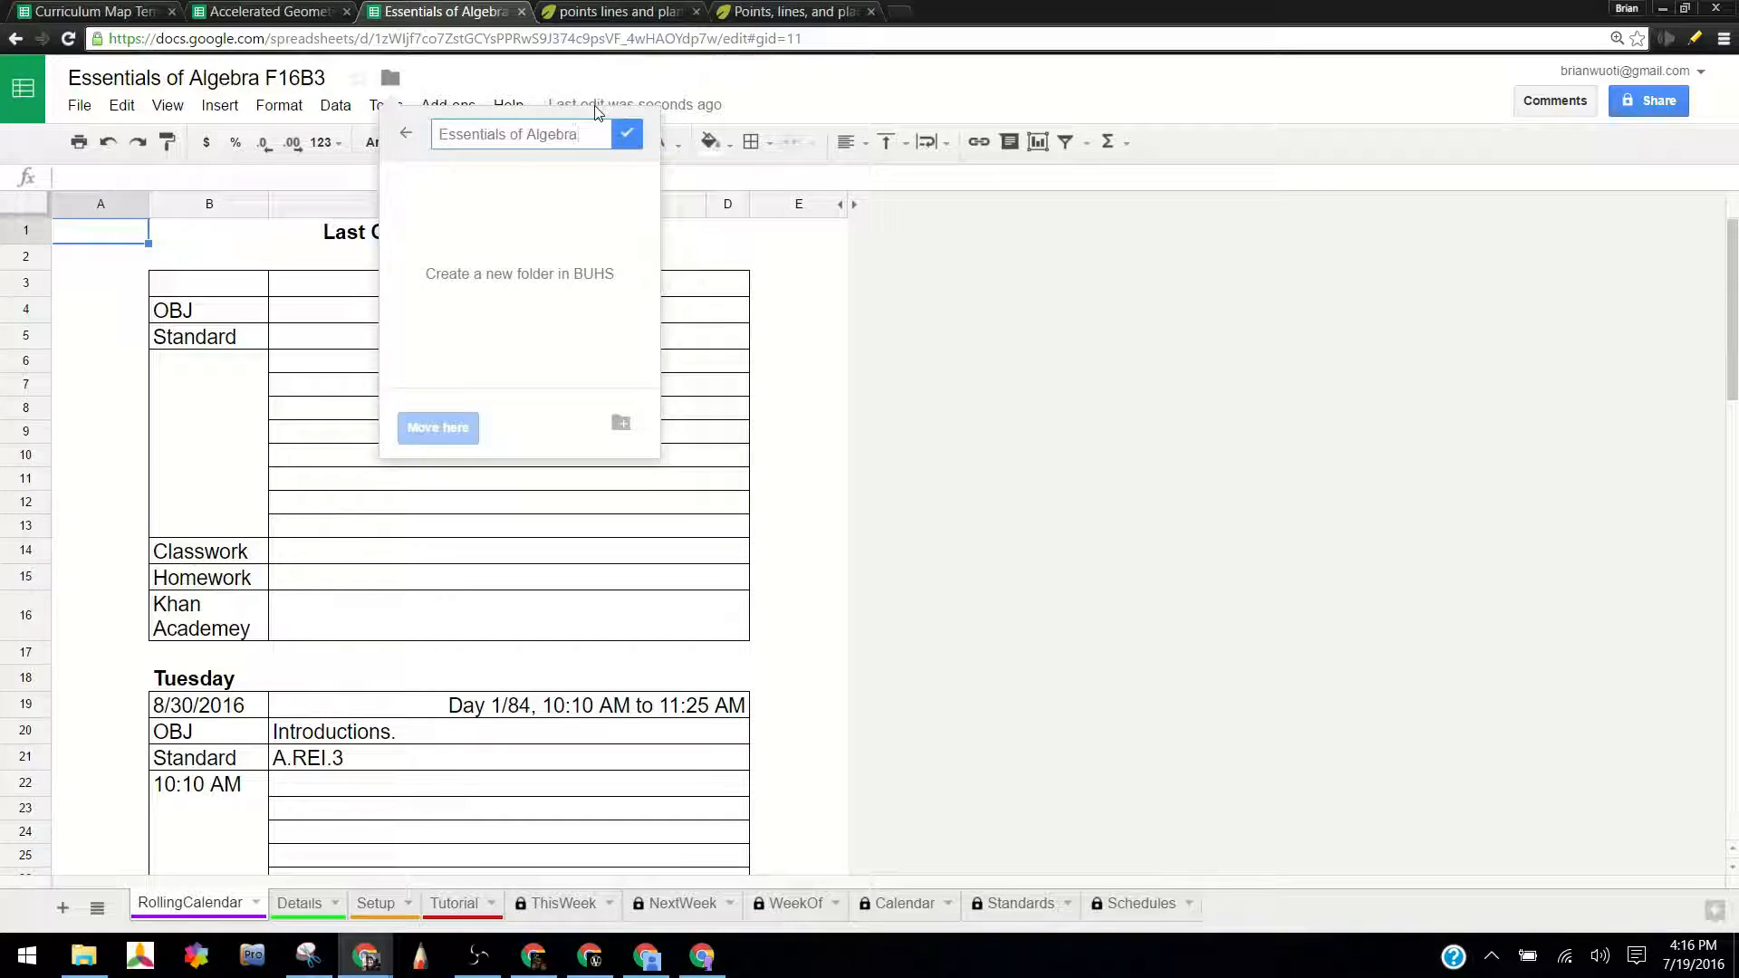
pyautogui.click(647, 129)
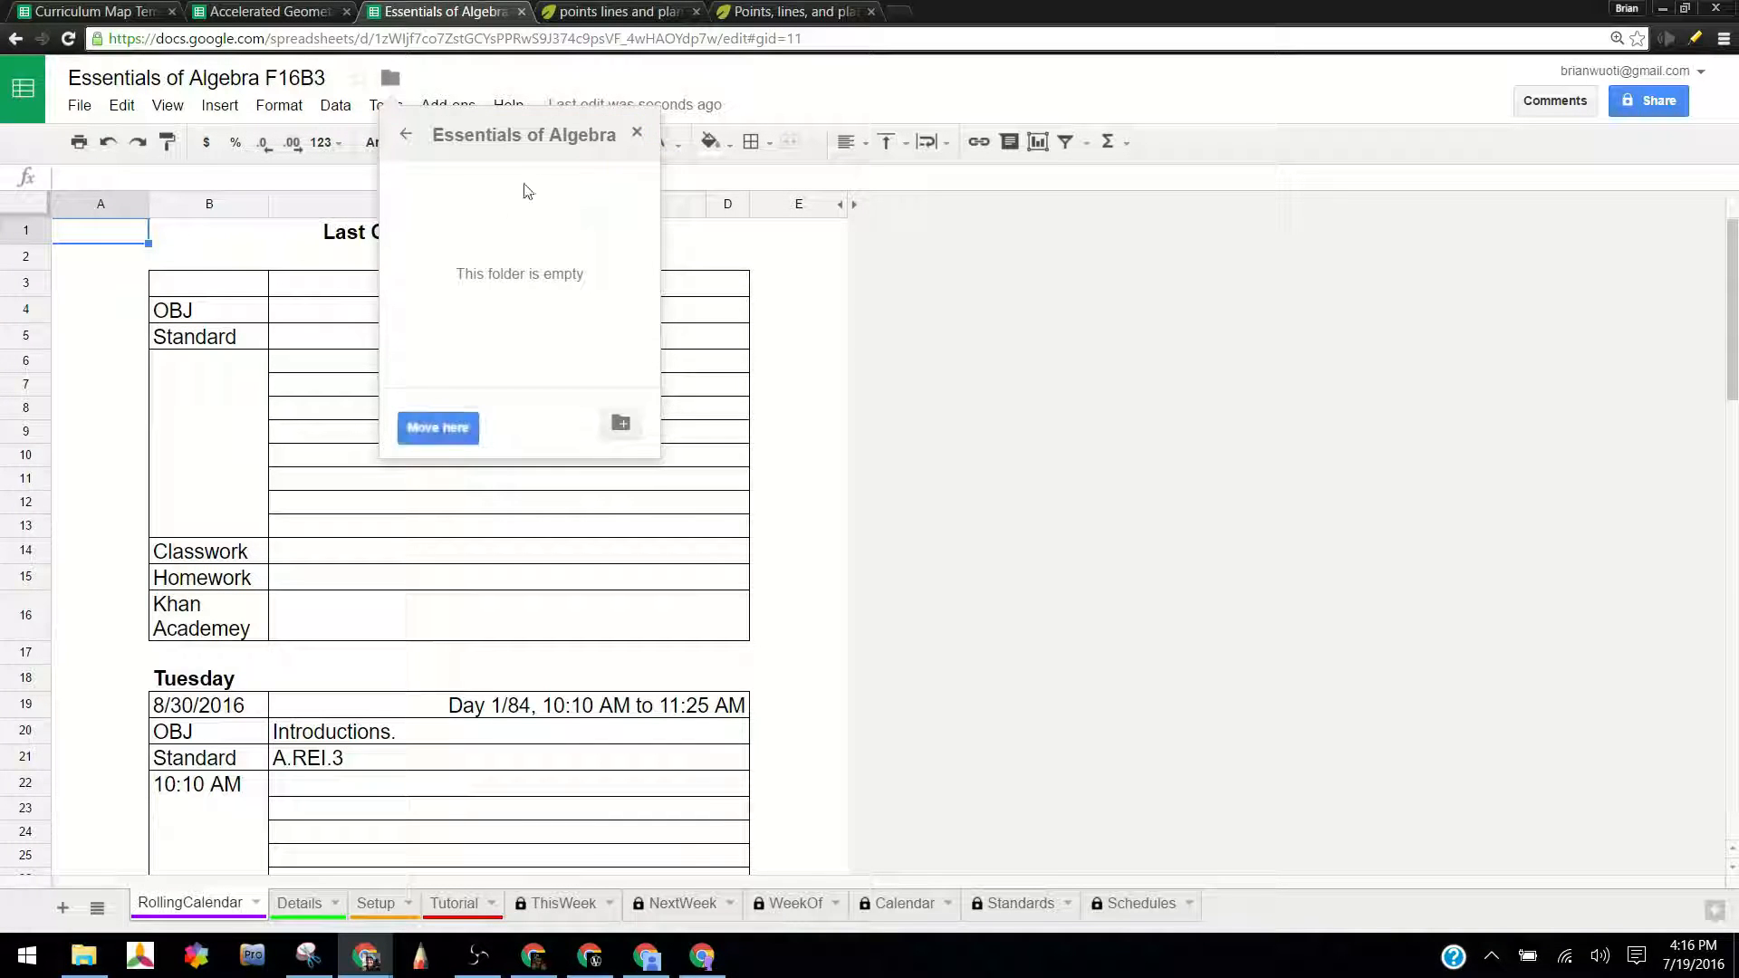
pyautogui.click(450, 427)
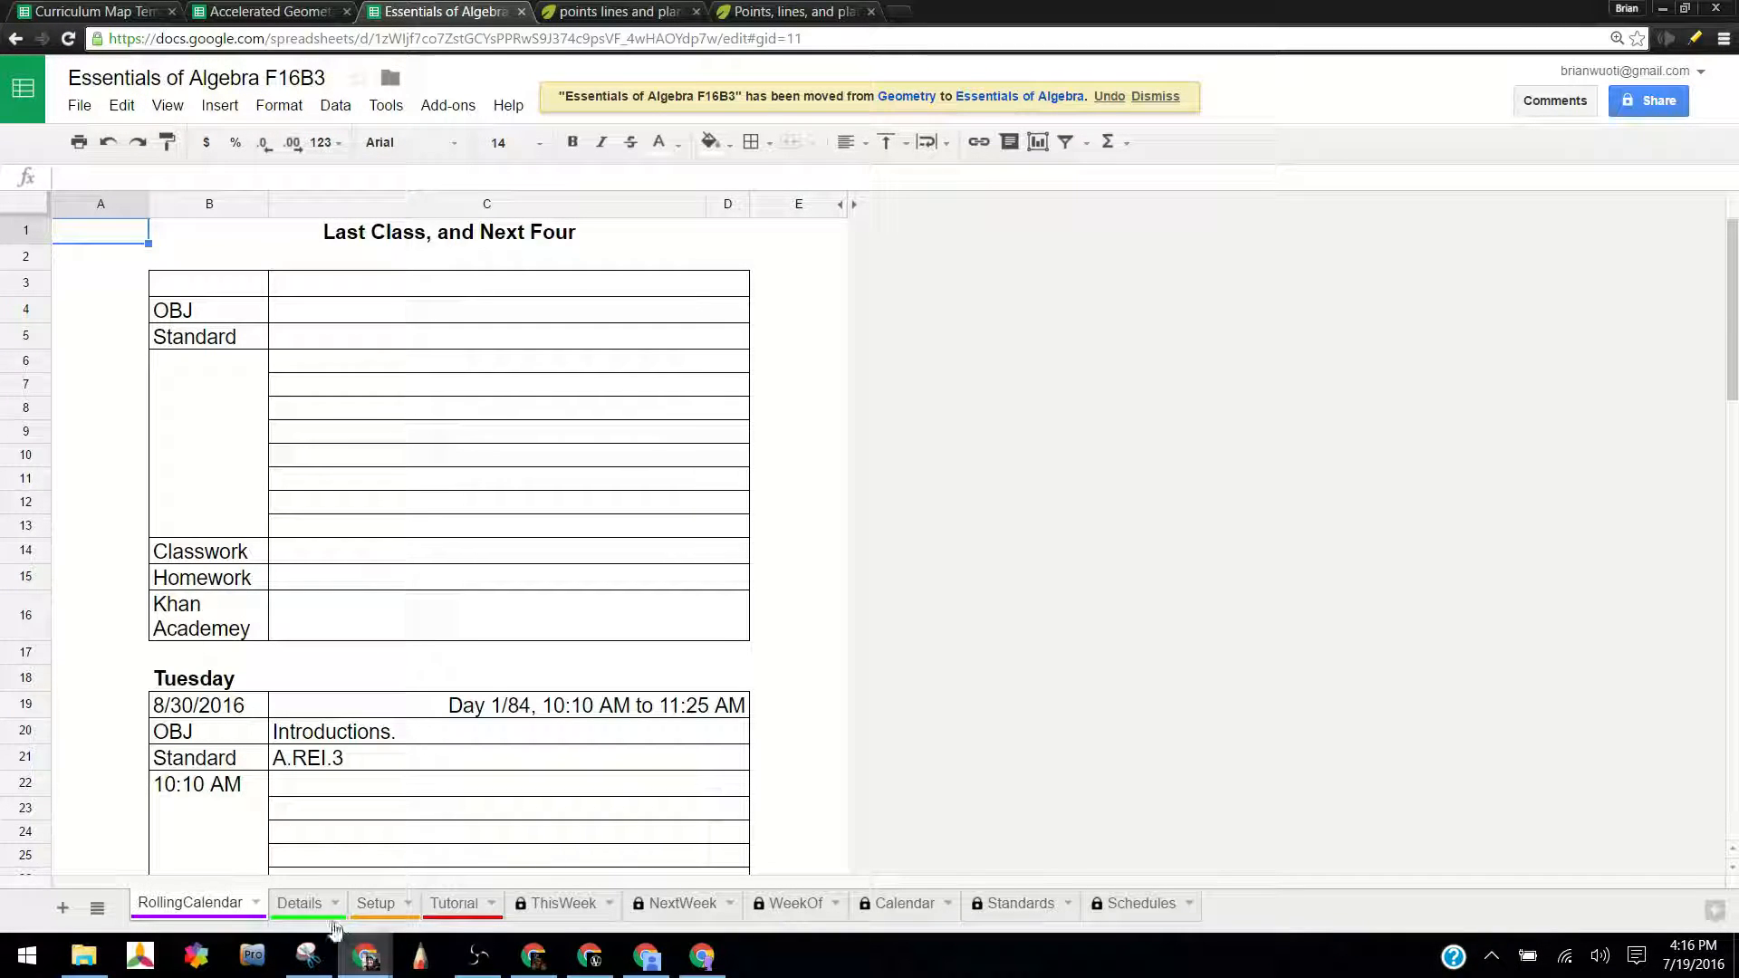
# - Clear the old geometry lesson entries from row 3 down on the Details sheet, leaving the date columns intact
pyautogui.click(299, 903)
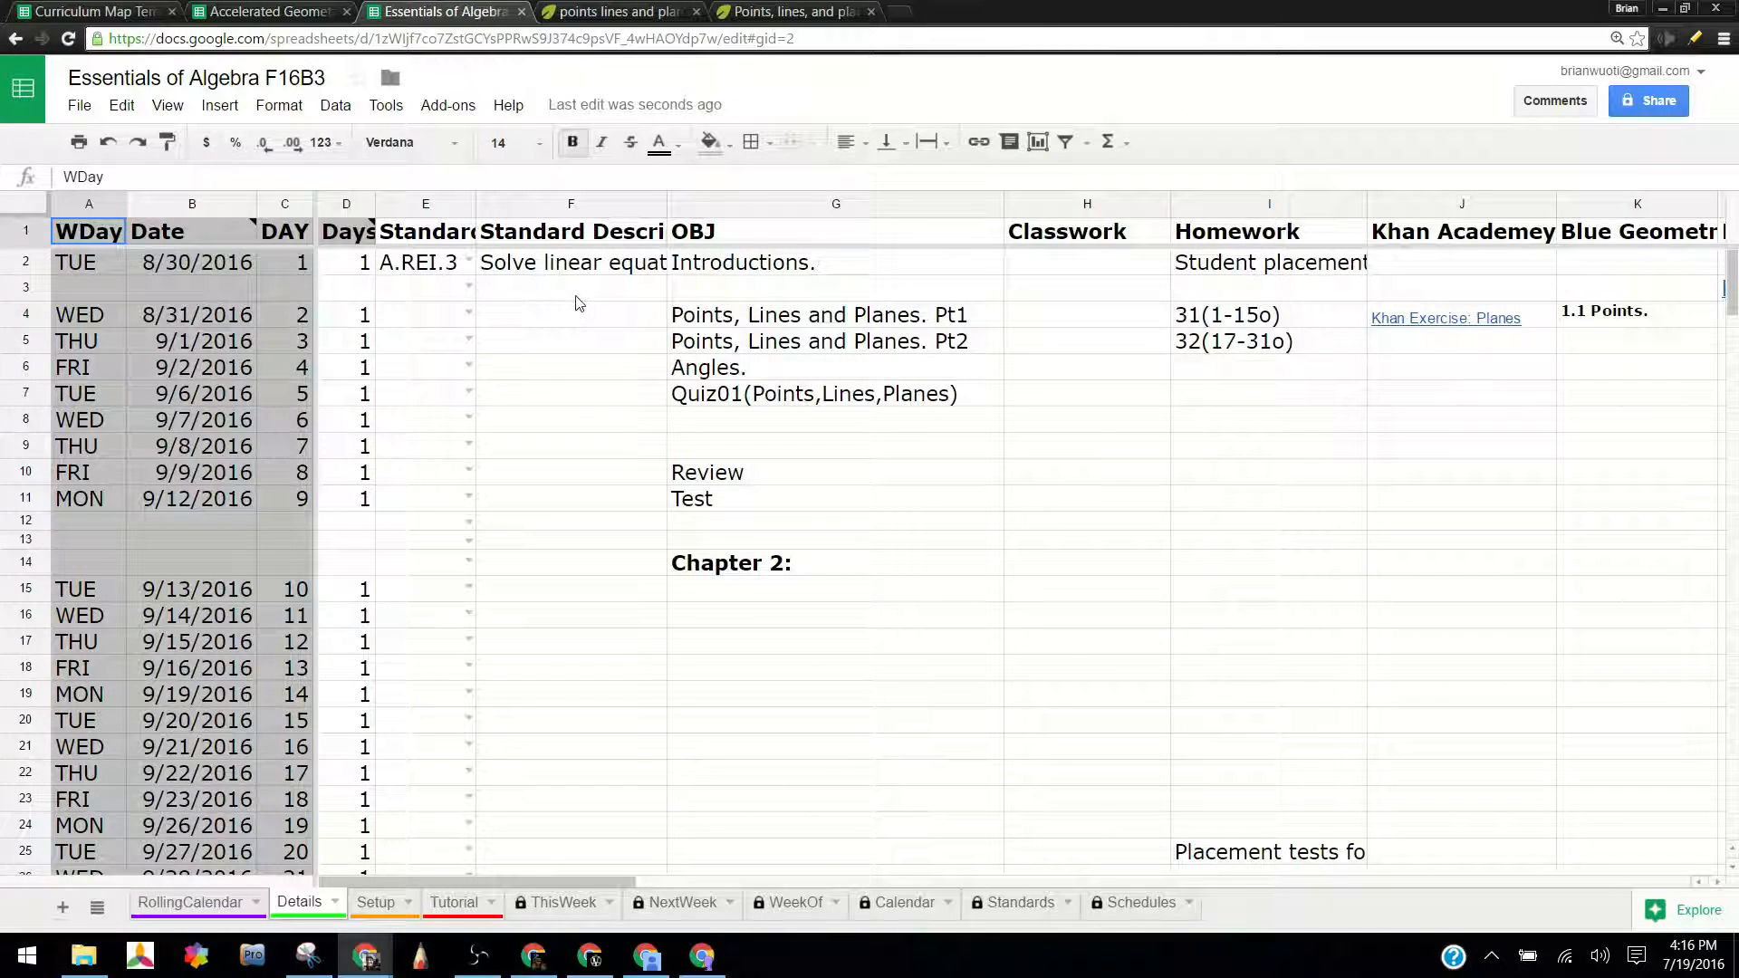
pyautogui.click(577, 295)
pyautogui.moveTo(577, 302); pyautogui.dragTo(1421, 608)
pyautogui.scroll(6, 845, 579)
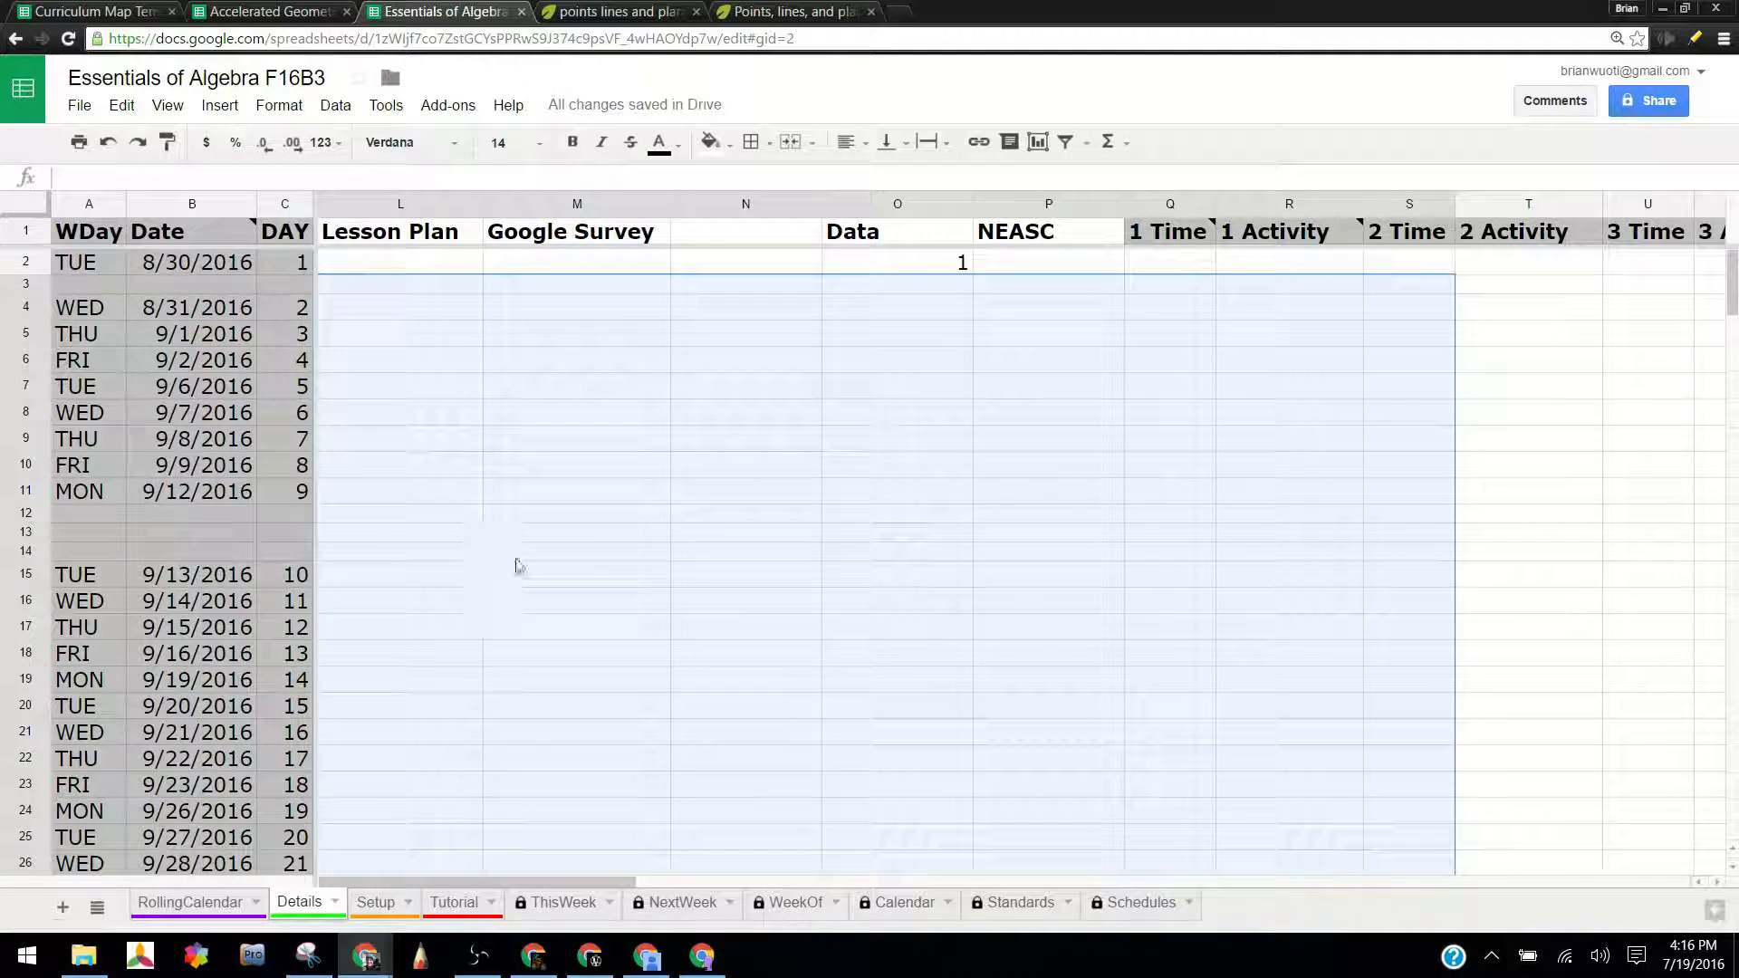
pyautogui.click(605, 550)
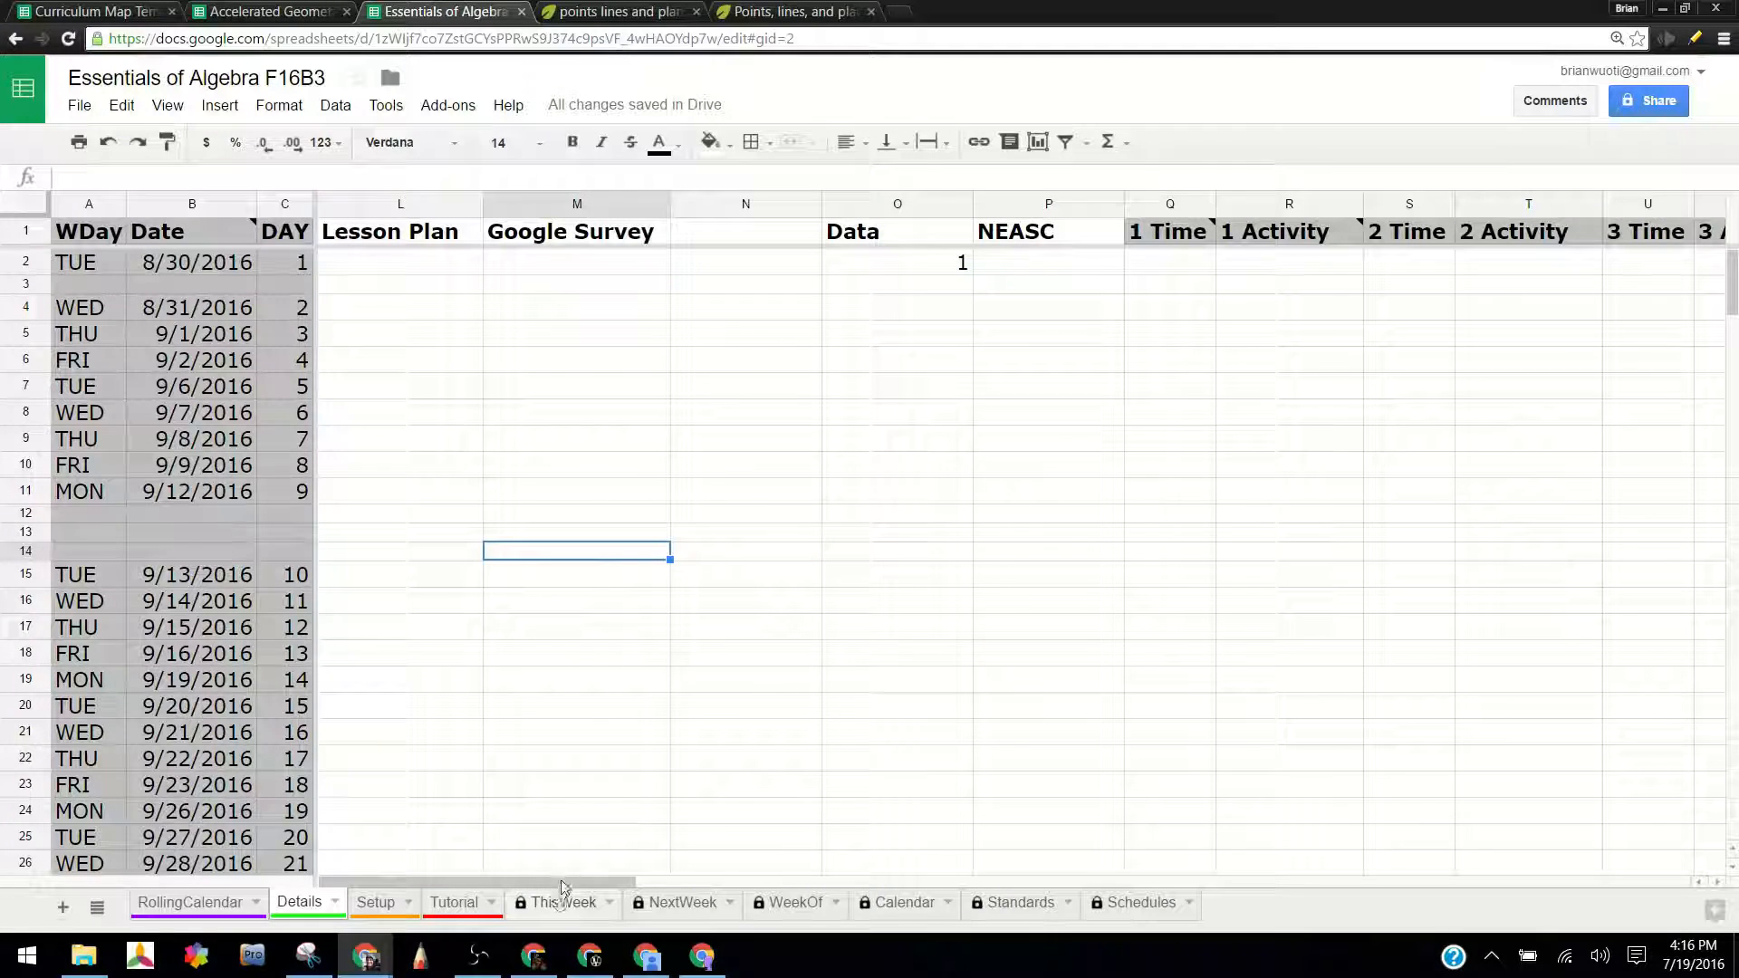
# - Clear the standard code and the homework entry in the 8/30/2016 row, keeping the "Introductions." objective
pyautogui.click(586, 343)
pyautogui.press('Left')
pyautogui.press('Left')
pyautogui.press('Left')
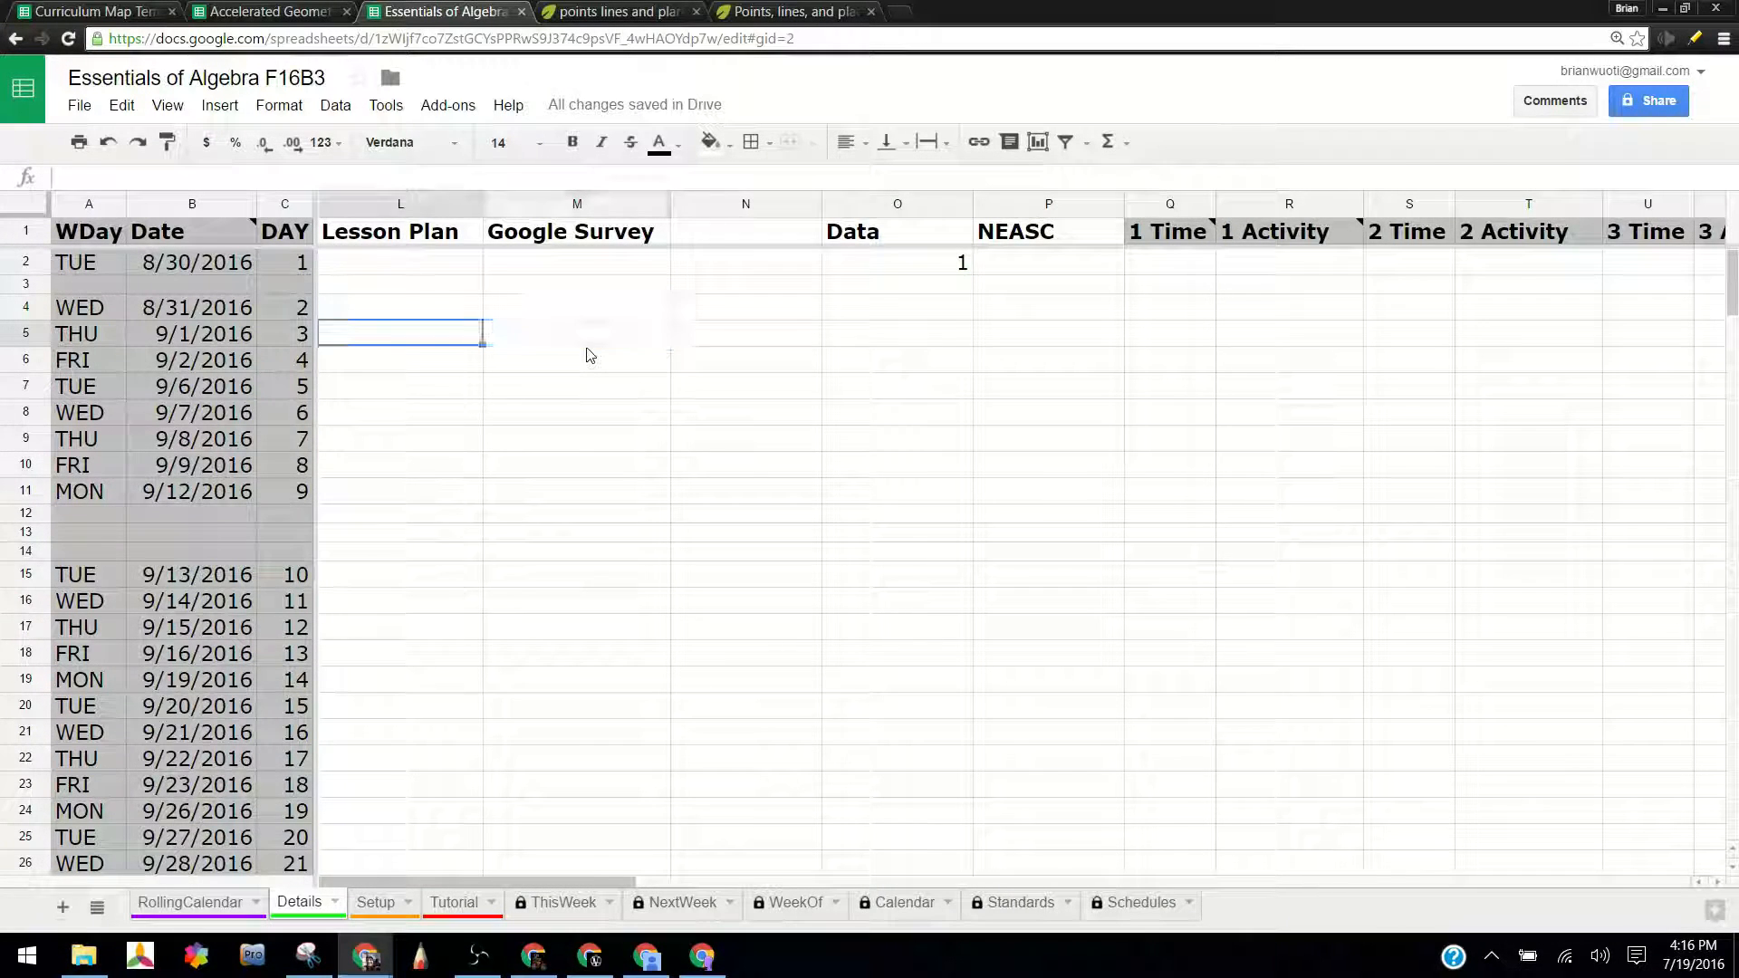
pyautogui.press('Left')
pyautogui.press('Left')
pyautogui.press('Left')
pyautogui.press('Left')
pyautogui.press('Left')
pyautogui.press('Left')
pyautogui.press('Left')
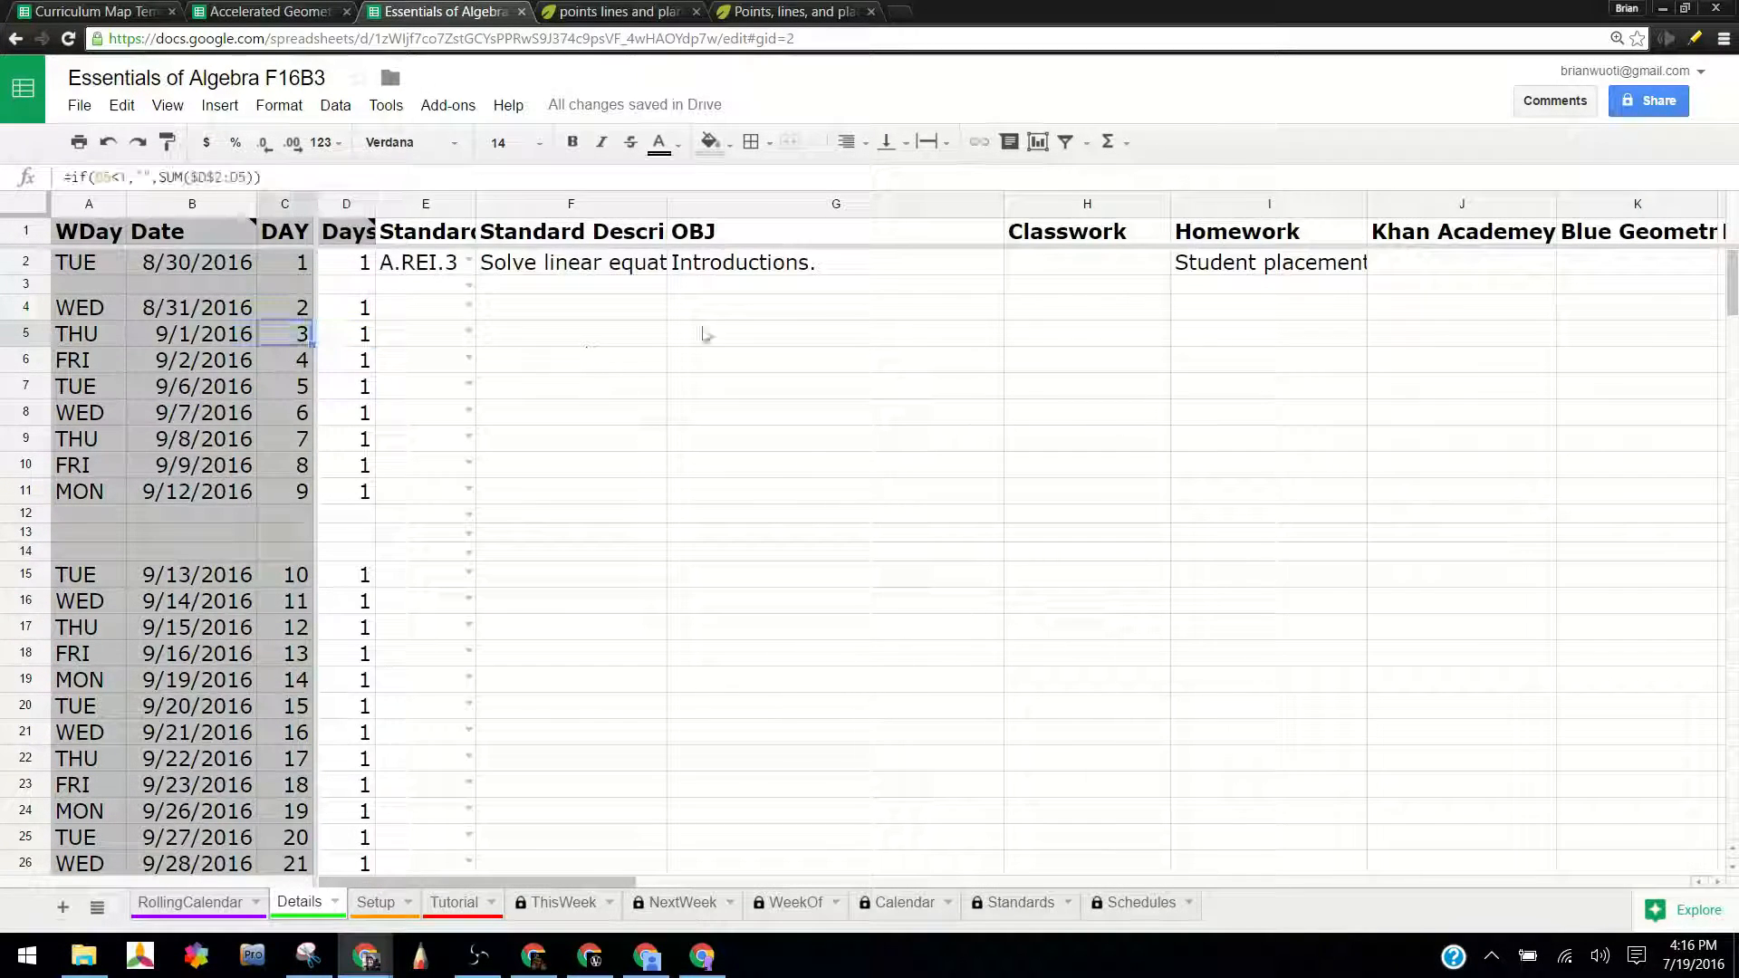
pyautogui.click(623, 271)
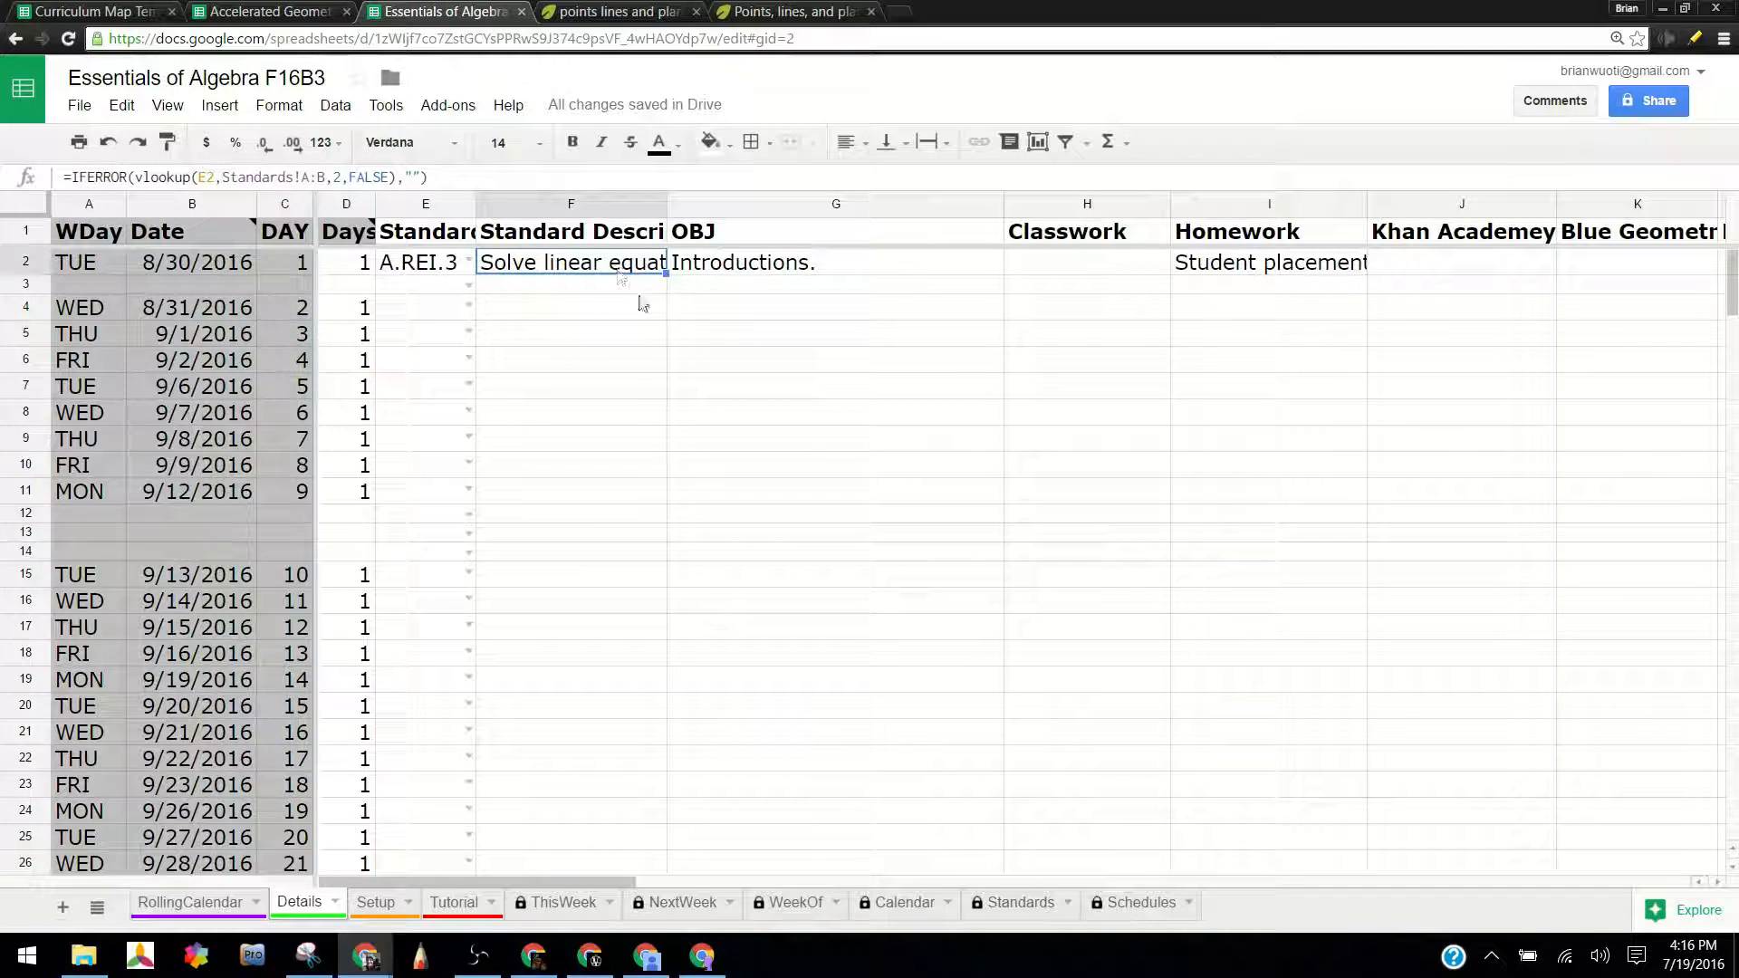
pyautogui.click(462, 265)
pyautogui.press('Delete')
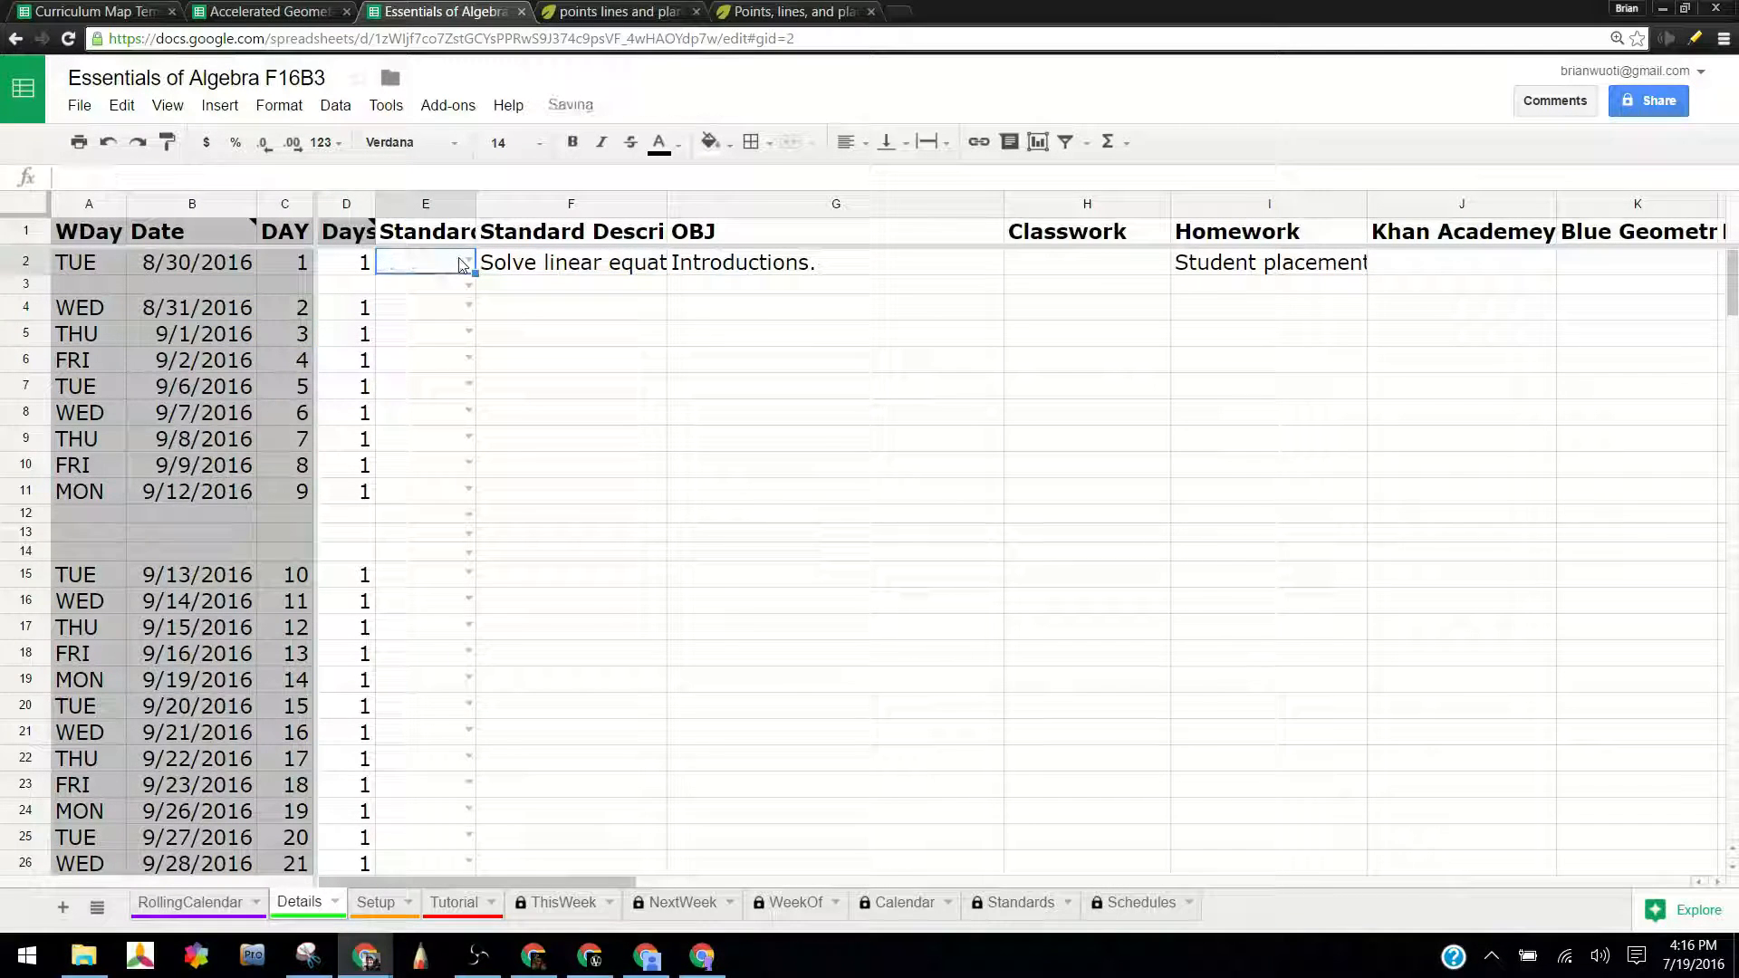
pyautogui.click(869, 266)
pyautogui.click(1337, 262)
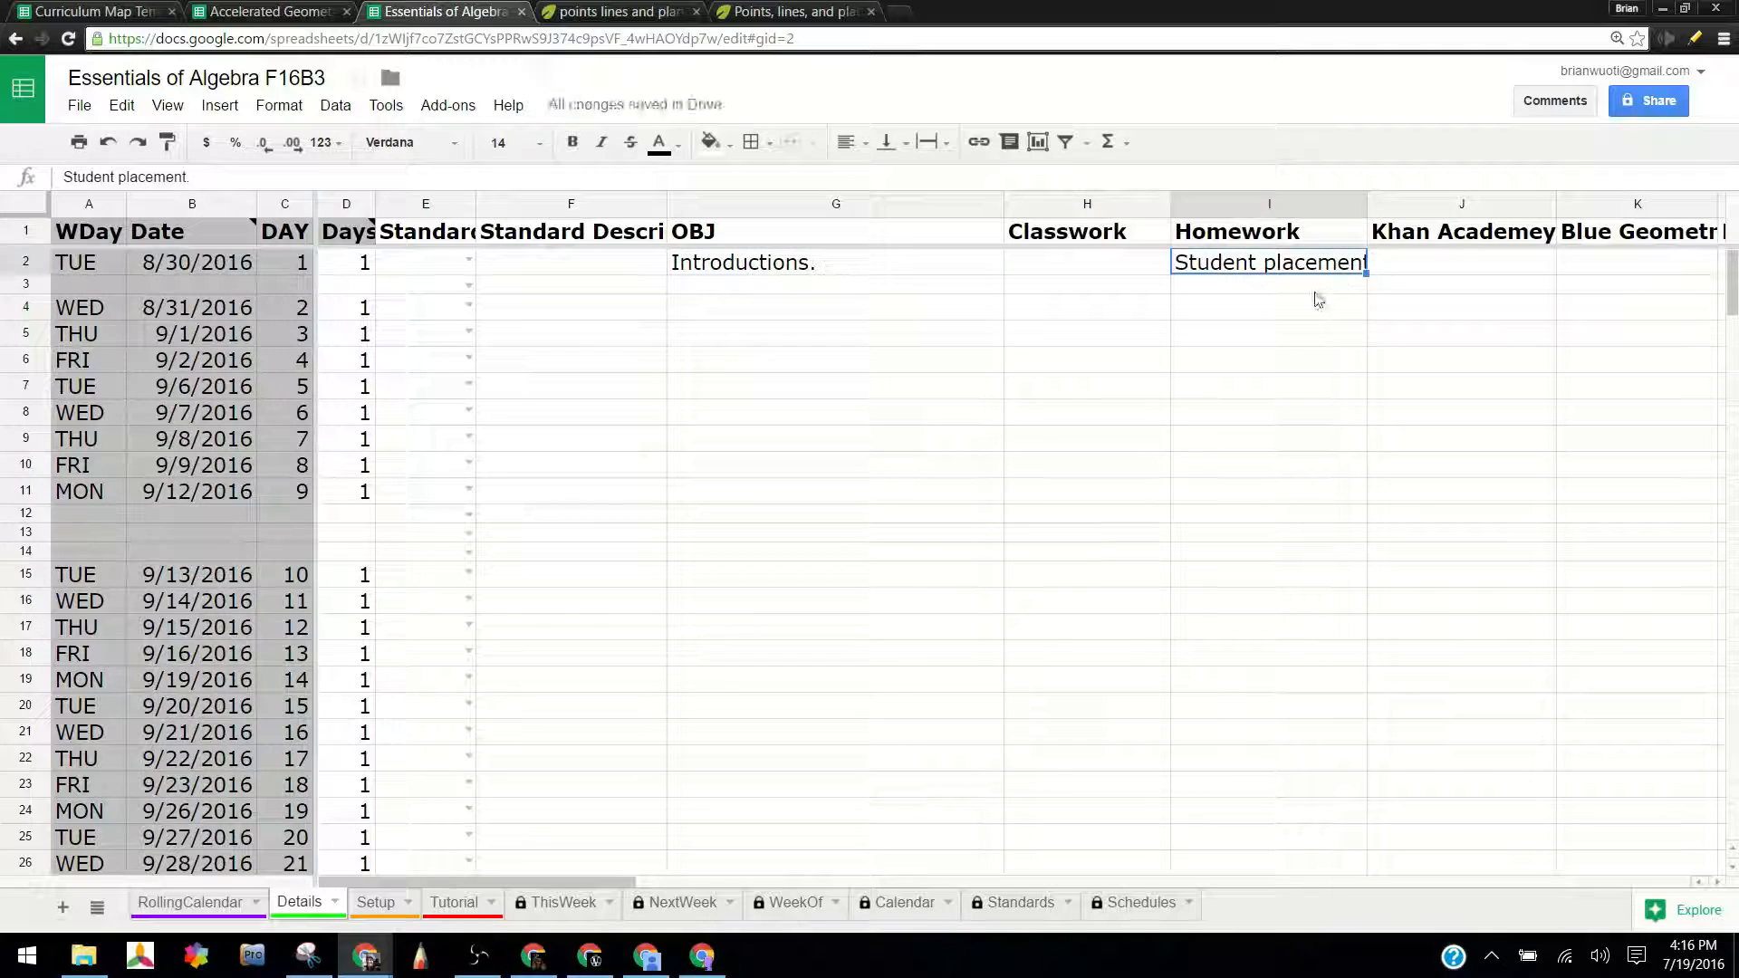
pyautogui.press('Delete')
pyautogui.click(1153, 333)
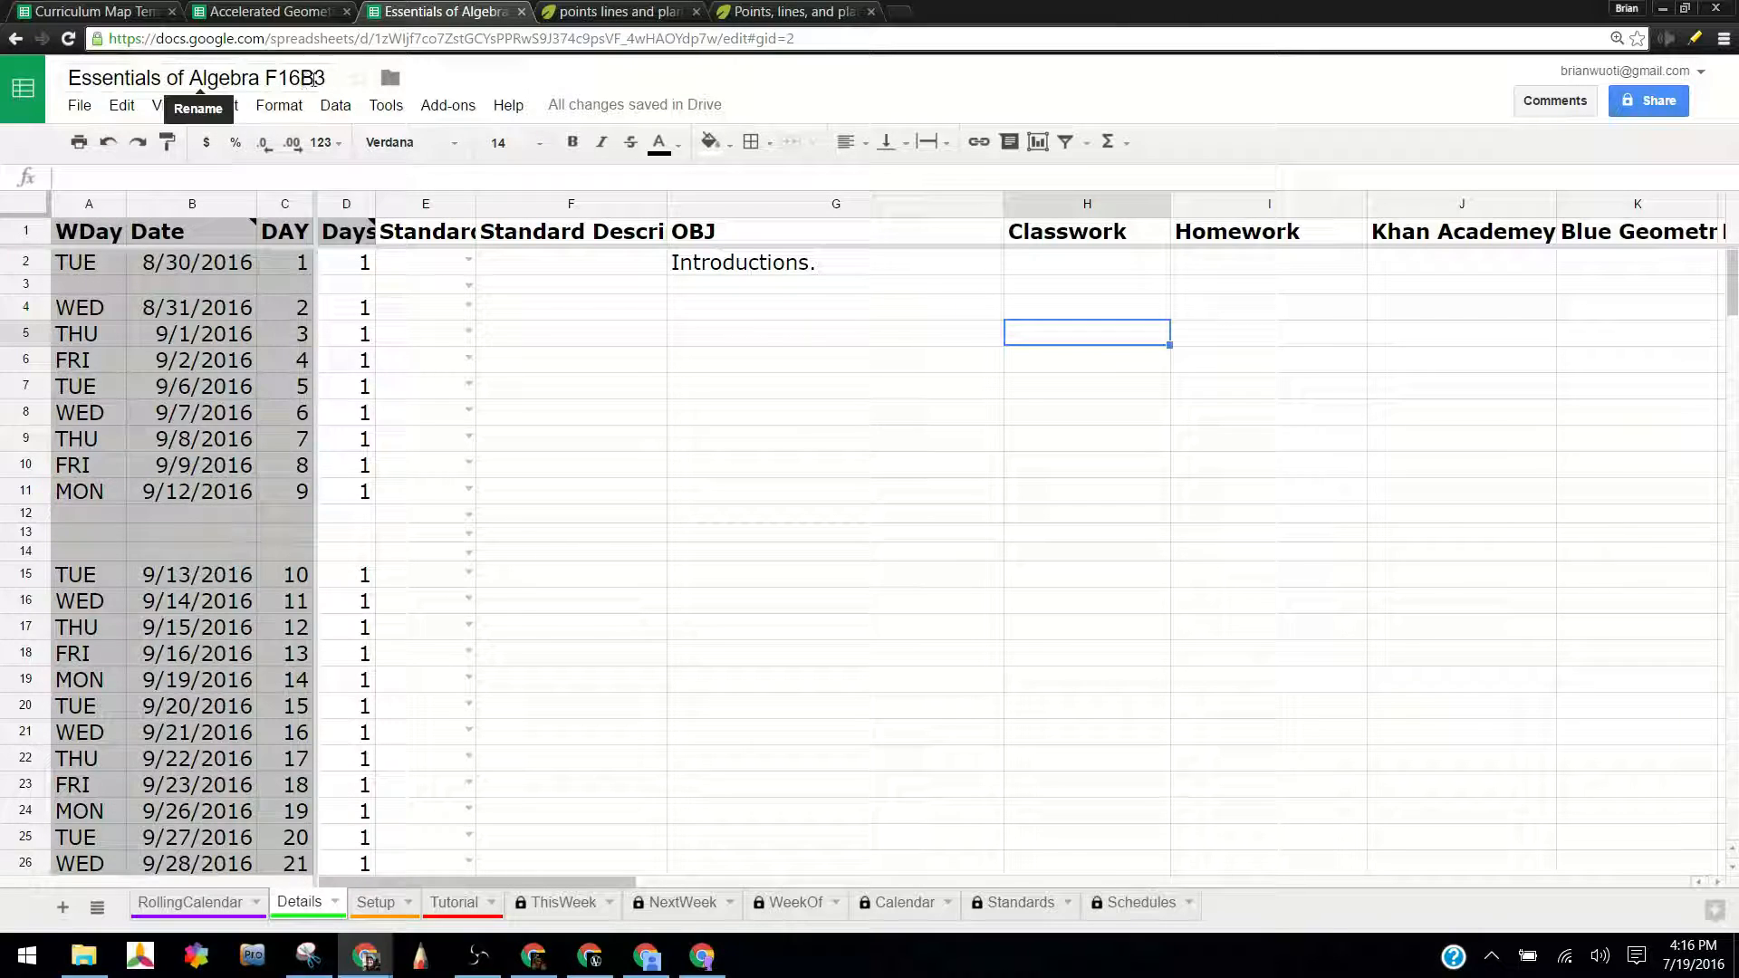
# - On the Setup sheet, set Semester to 1+2, CourseDays to Purple and Period/Block to B3L2
pyautogui.click(387, 906)
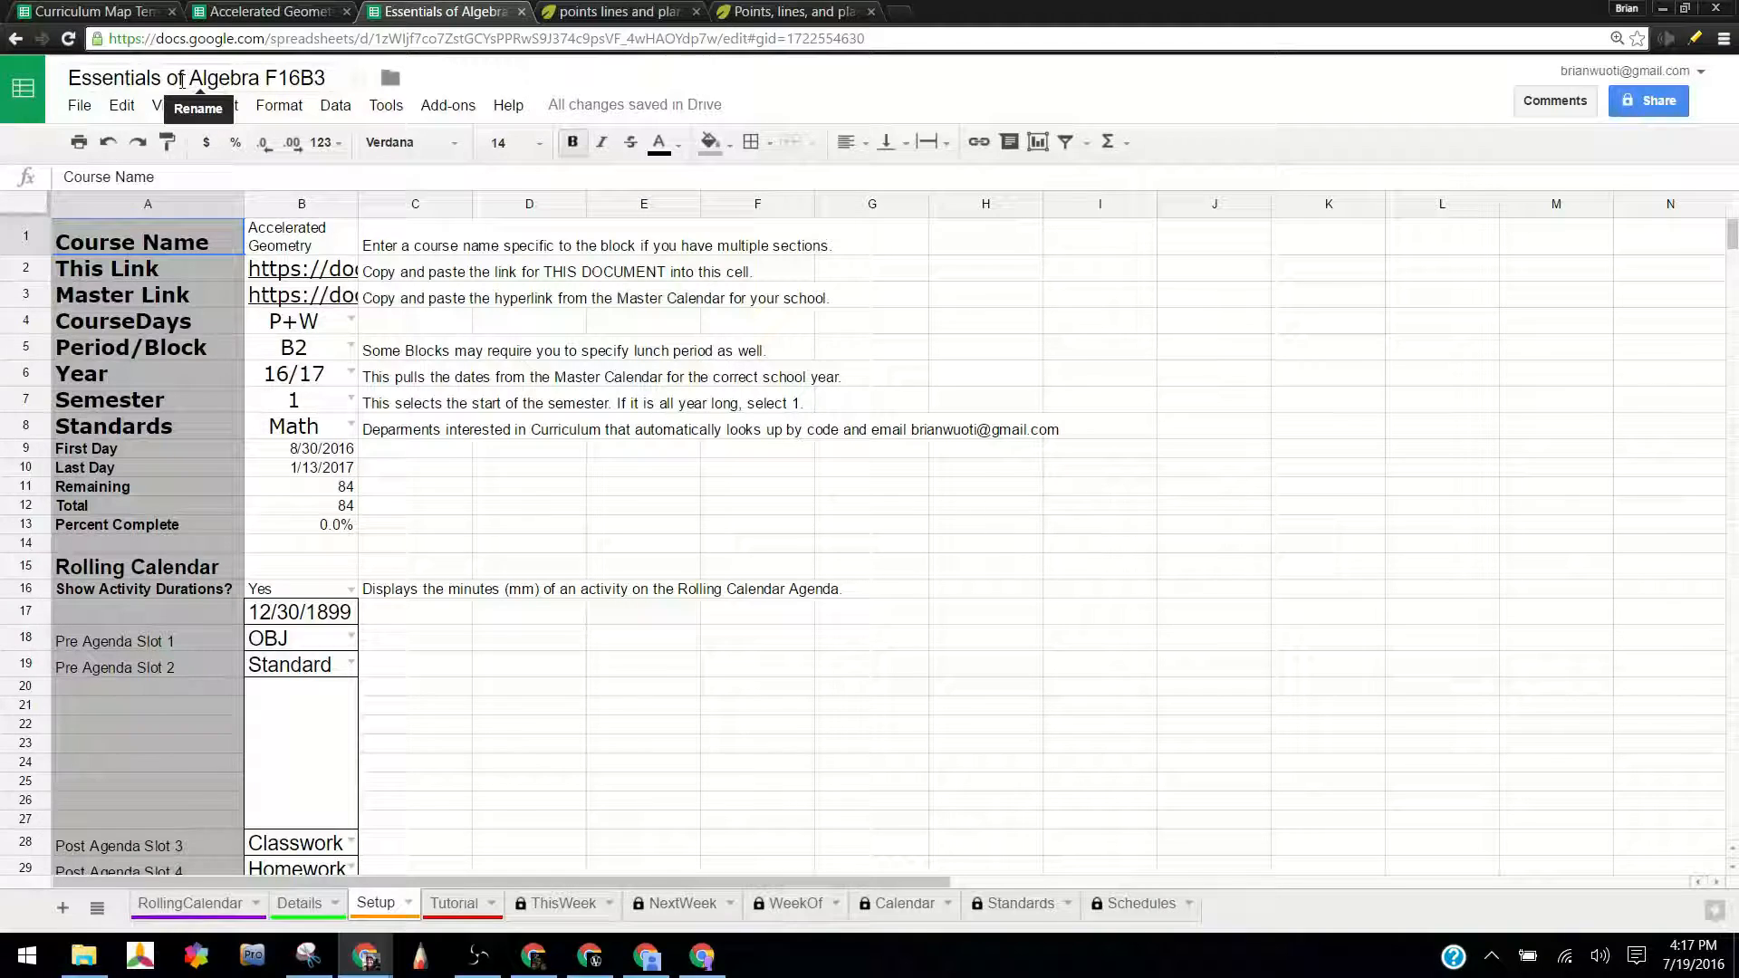
pyautogui.click(350, 395)
pyautogui.click(303, 464)
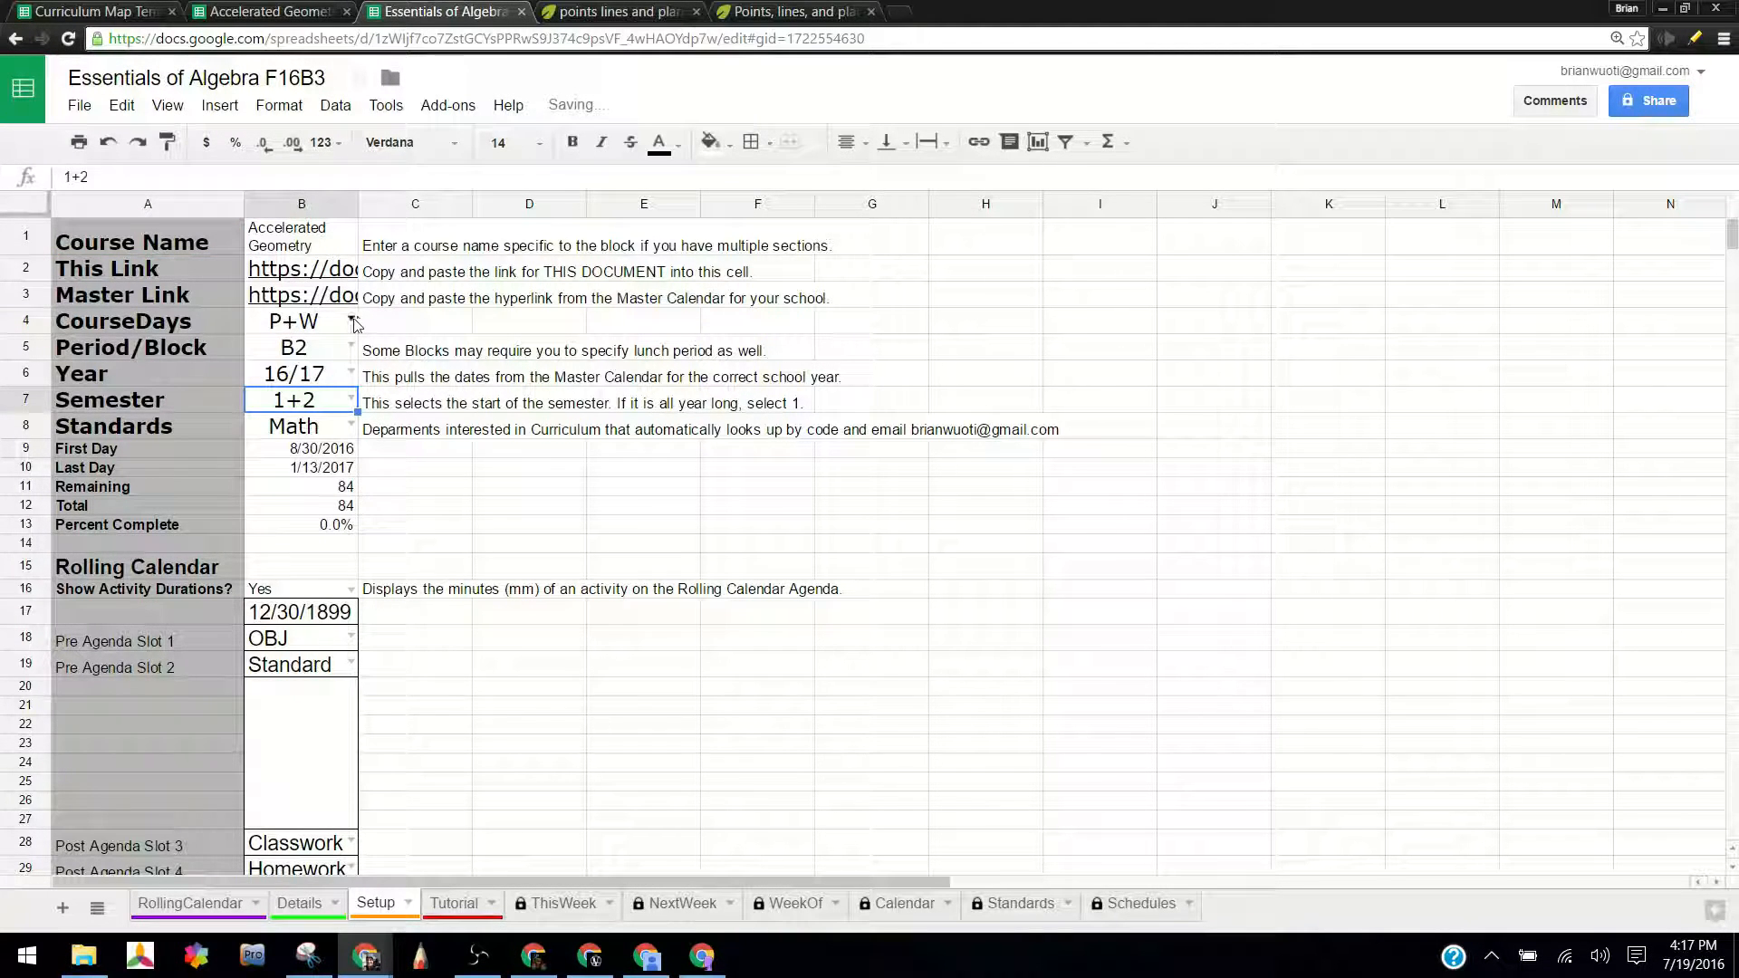
pyautogui.click(348, 317)
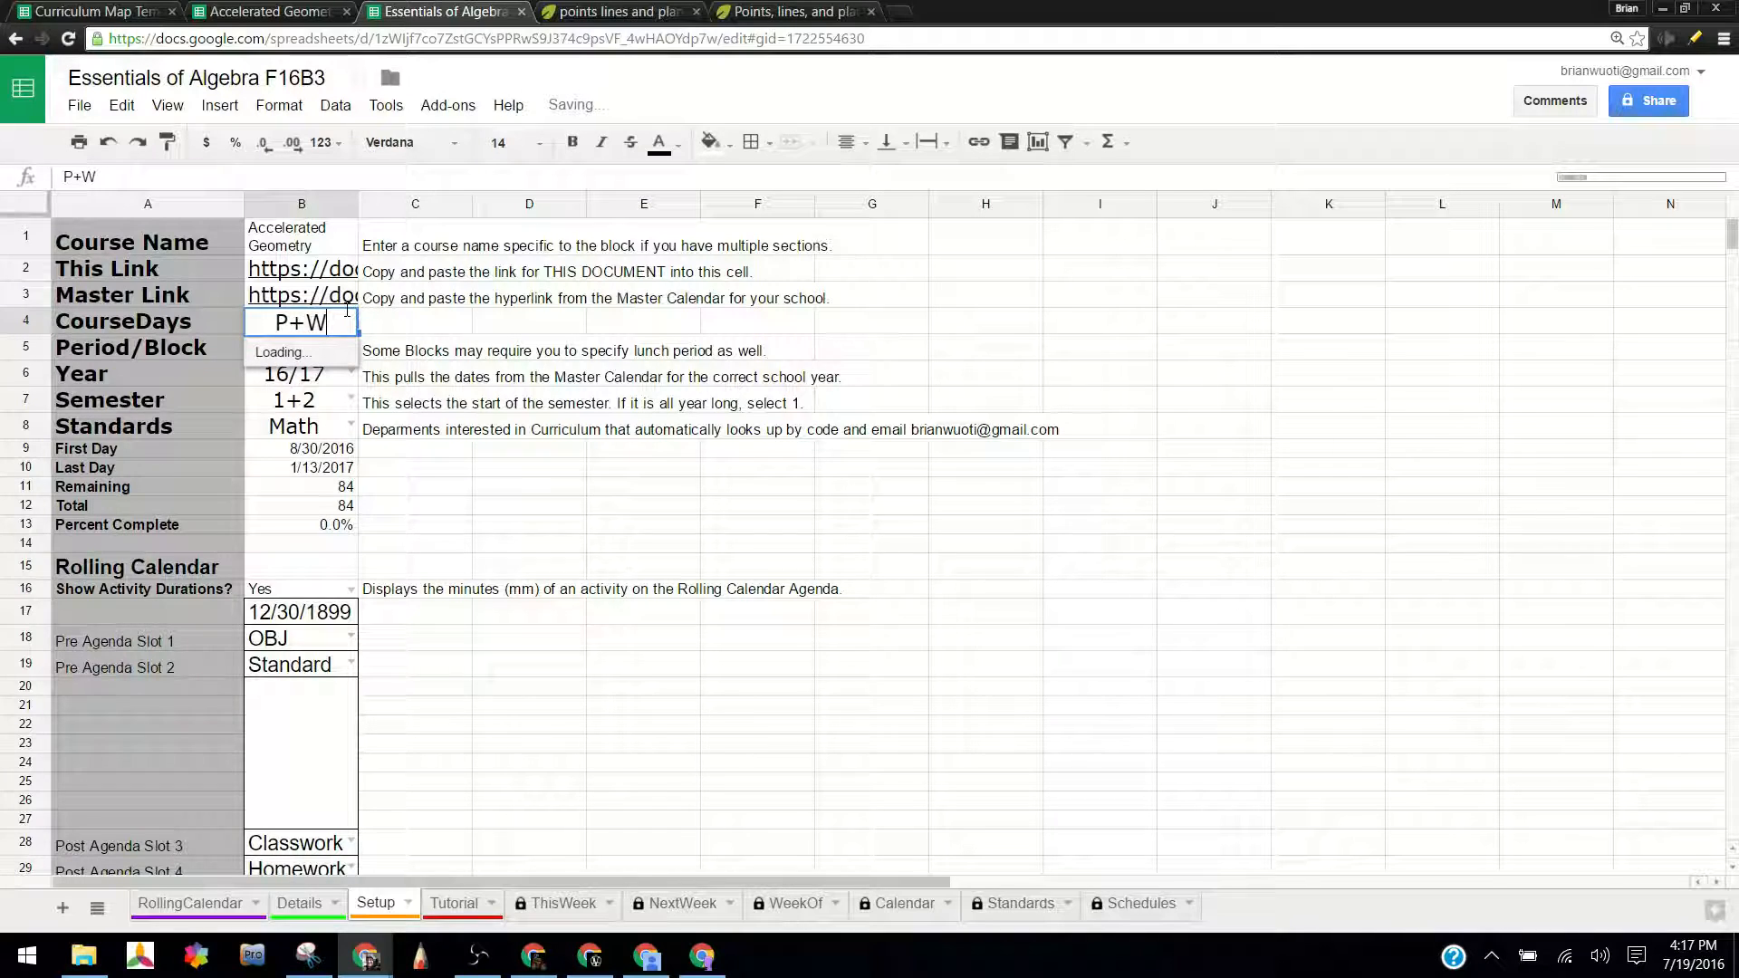
pyautogui.click(282, 389)
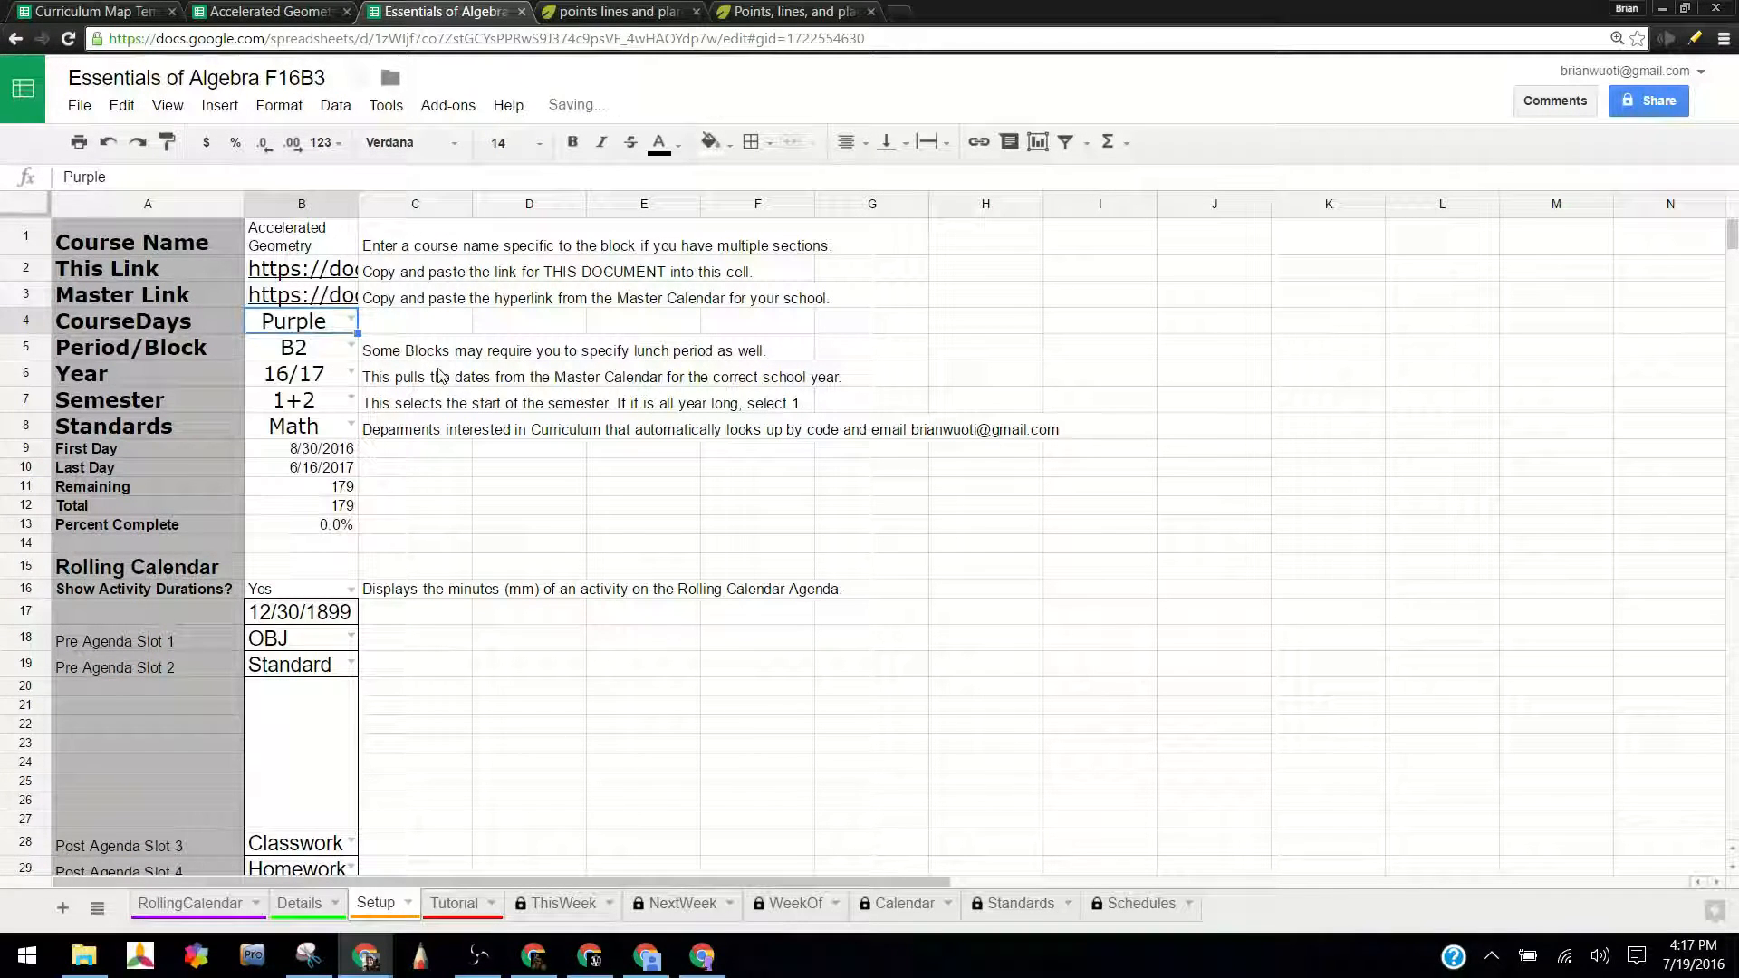
pyautogui.click(350, 350)
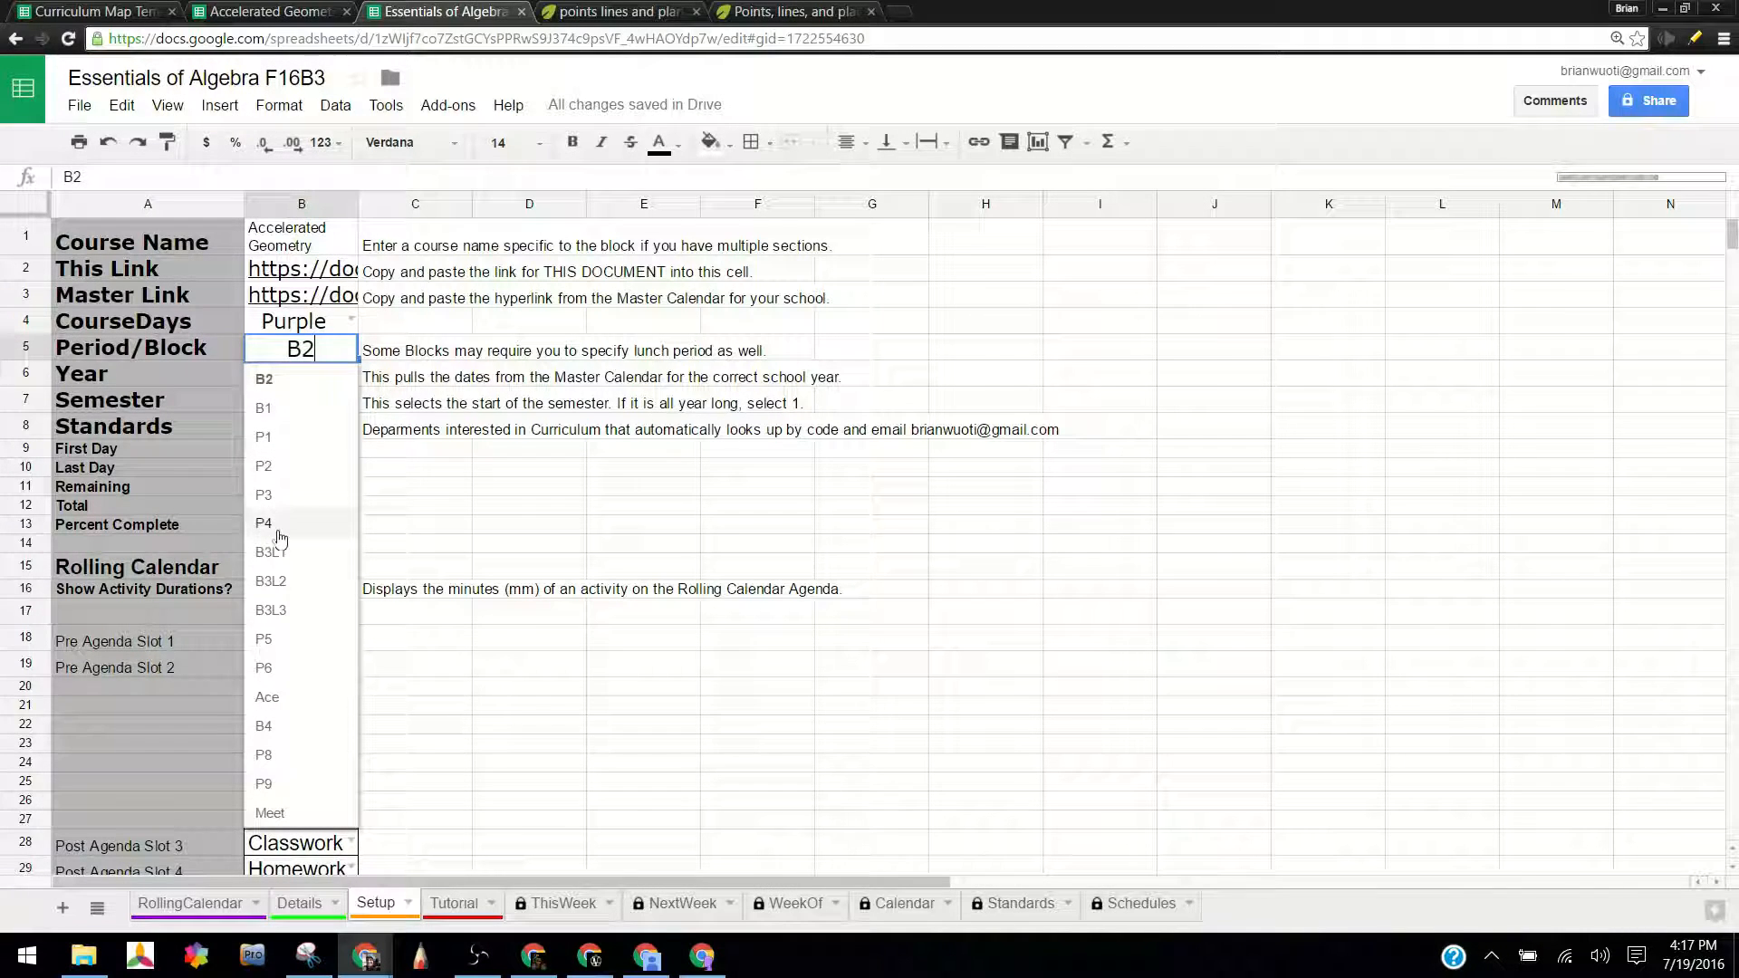
pyautogui.click(283, 587)
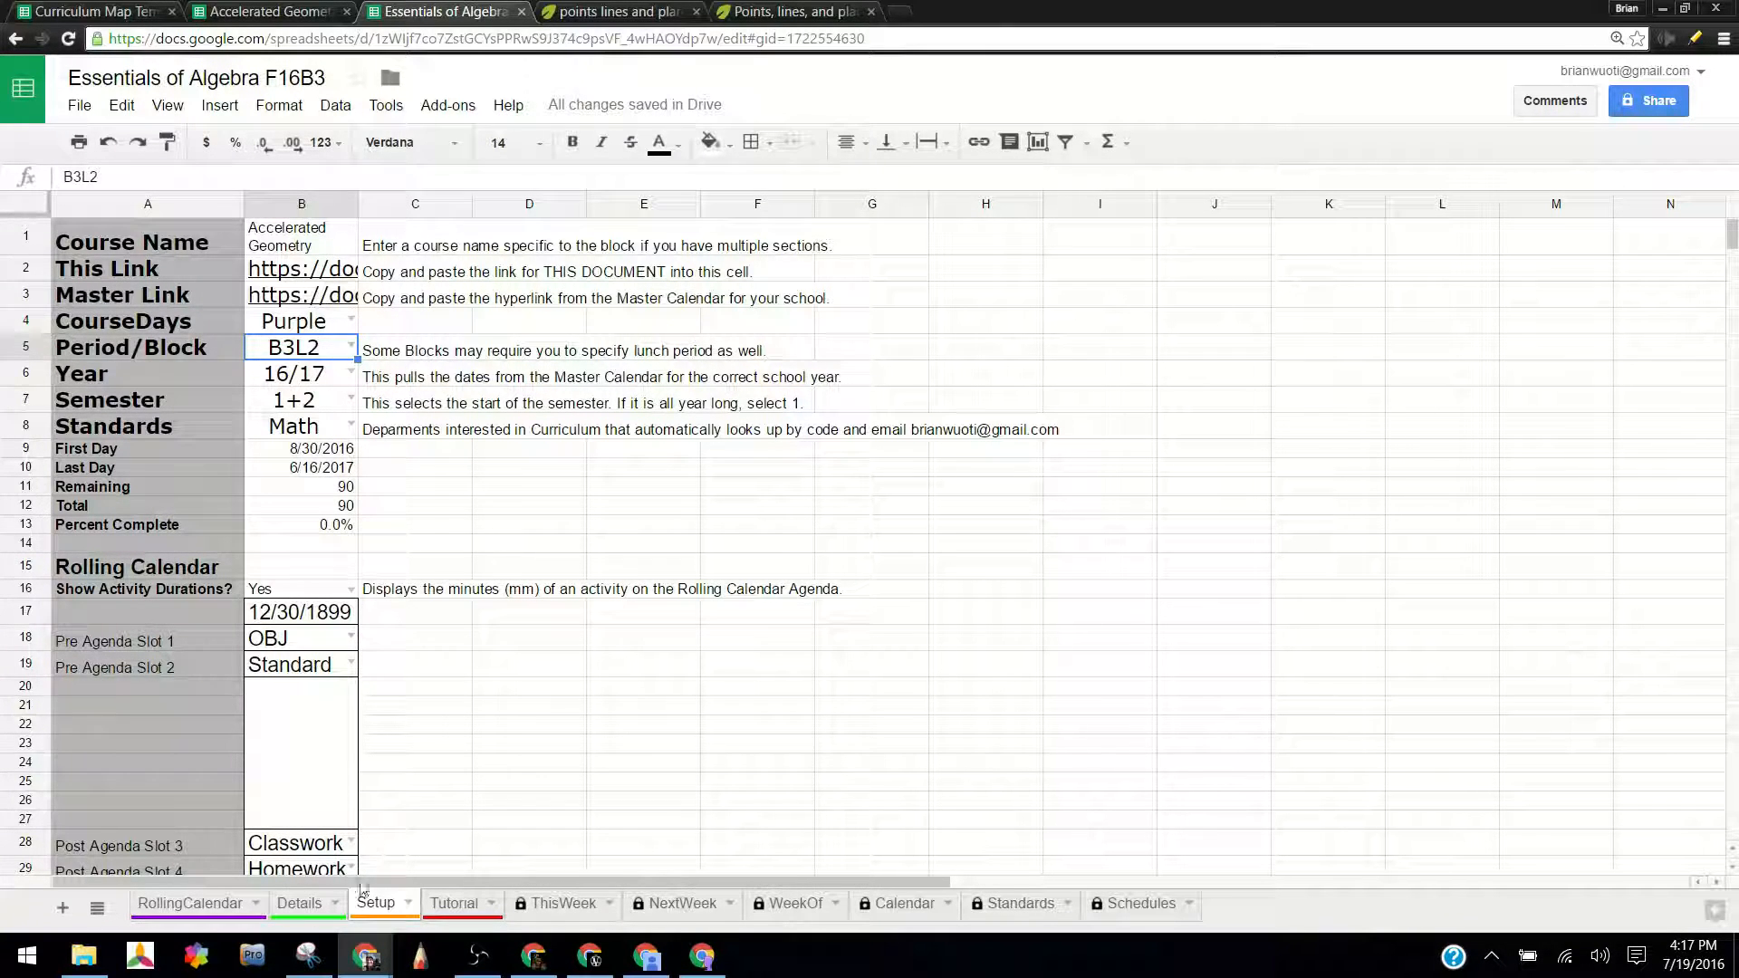
# - On the Details sheet, enter the objectives "Intro to Algebra" for 9/1/2016 and "Order of Operations" for 9/6/2016
pyautogui.click(300, 903)
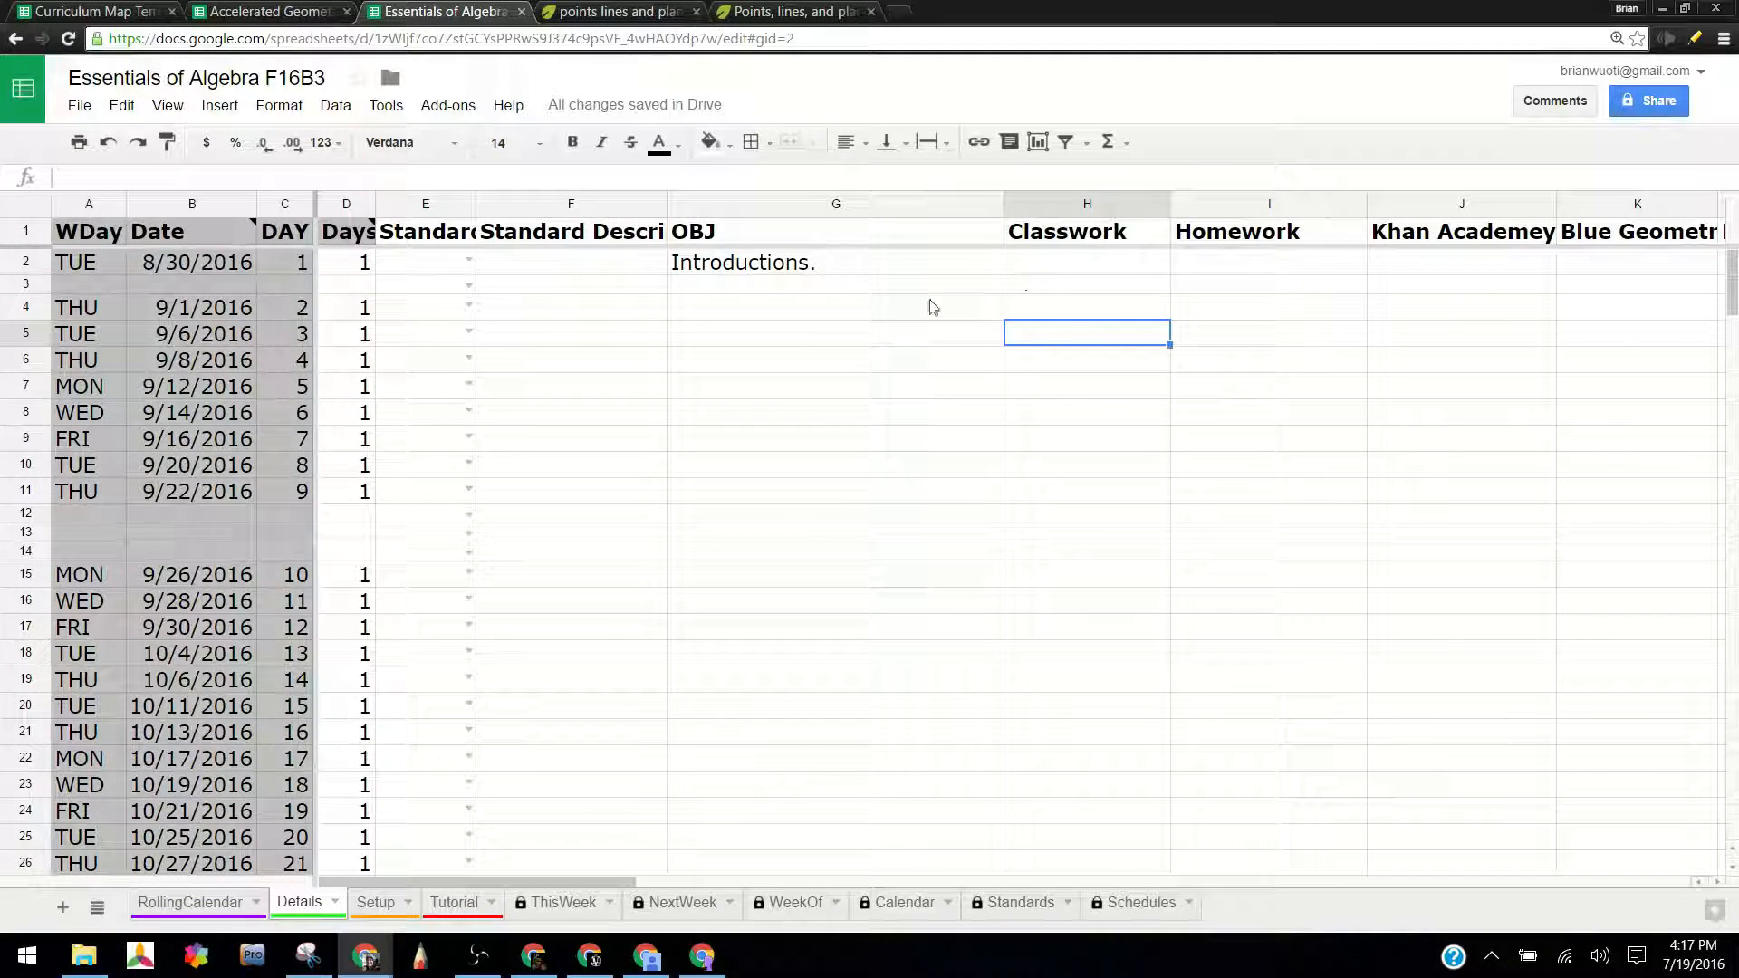
pyautogui.click(829, 306)
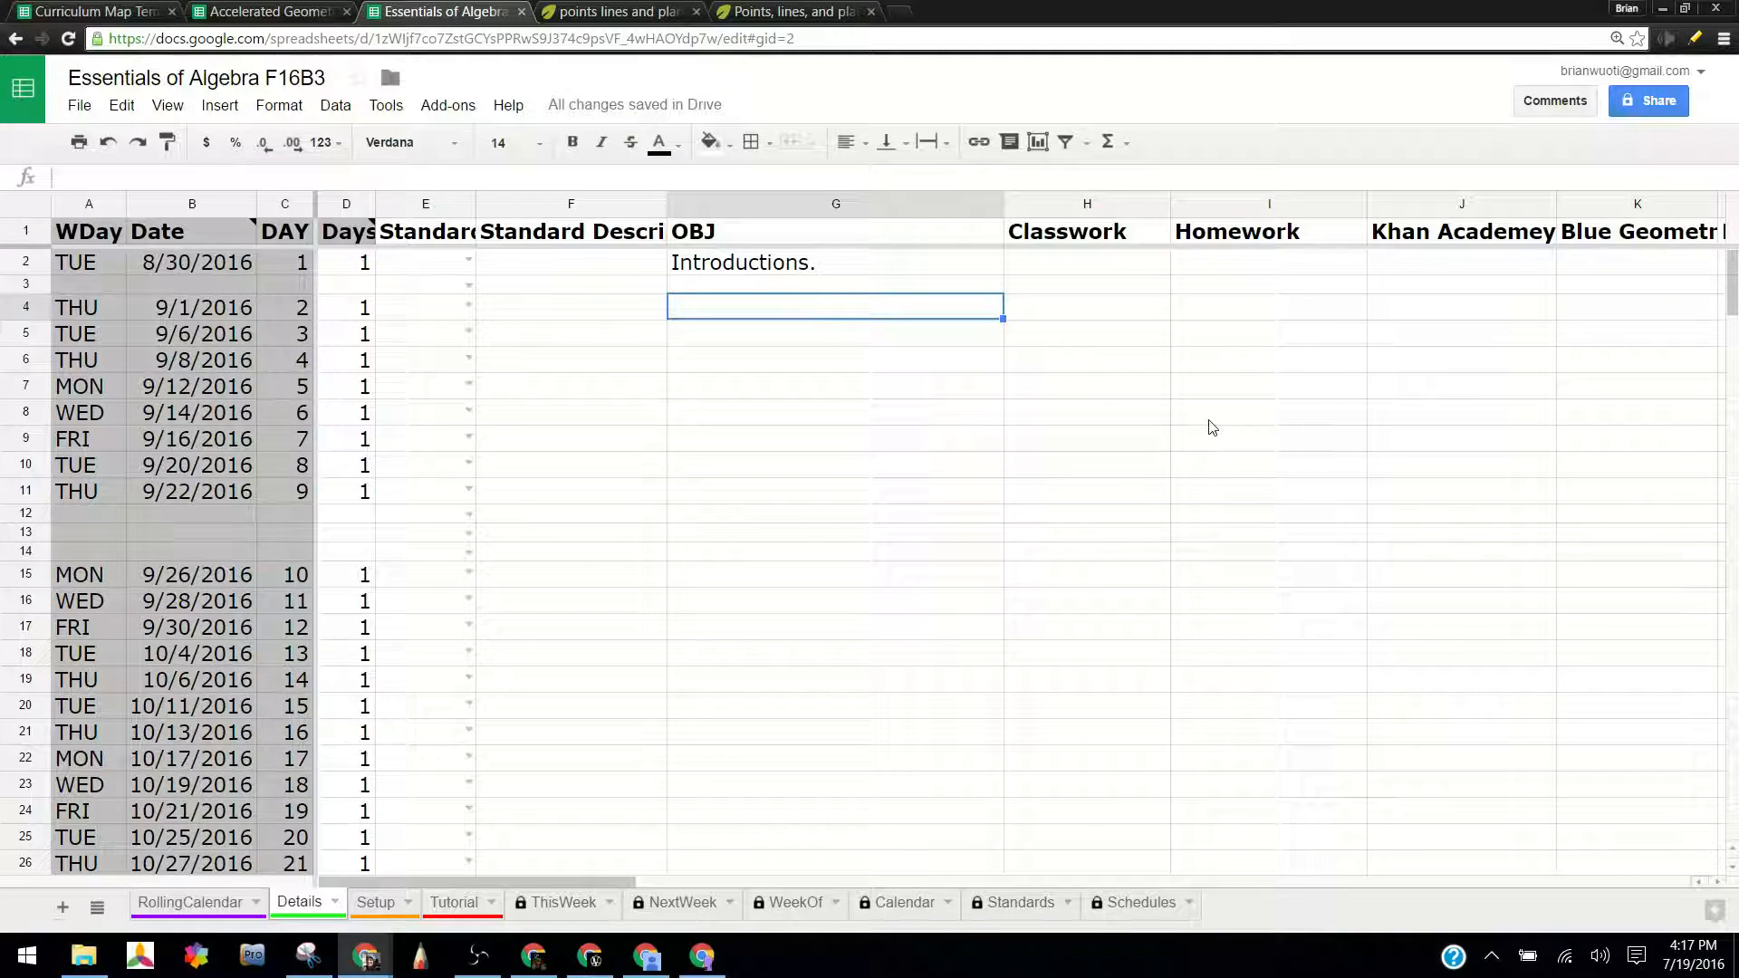
pyautogui.write('Intro')
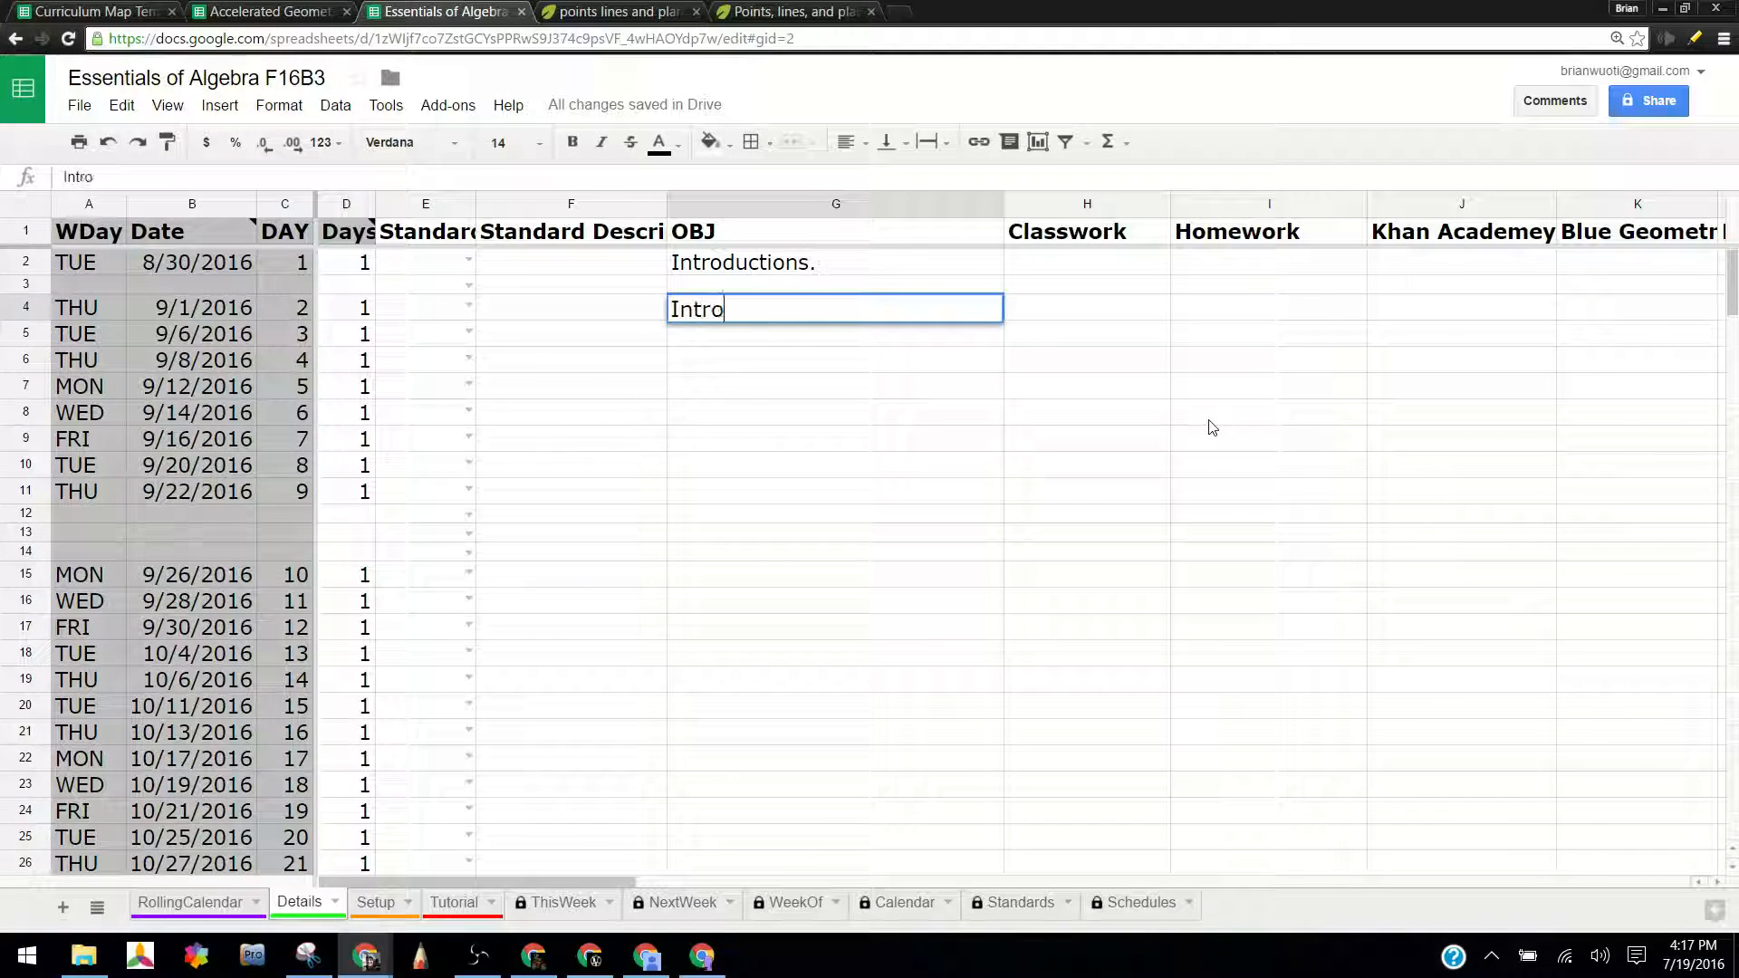
pyautogui.write(' to Algebra')
pyautogui.press('Return')
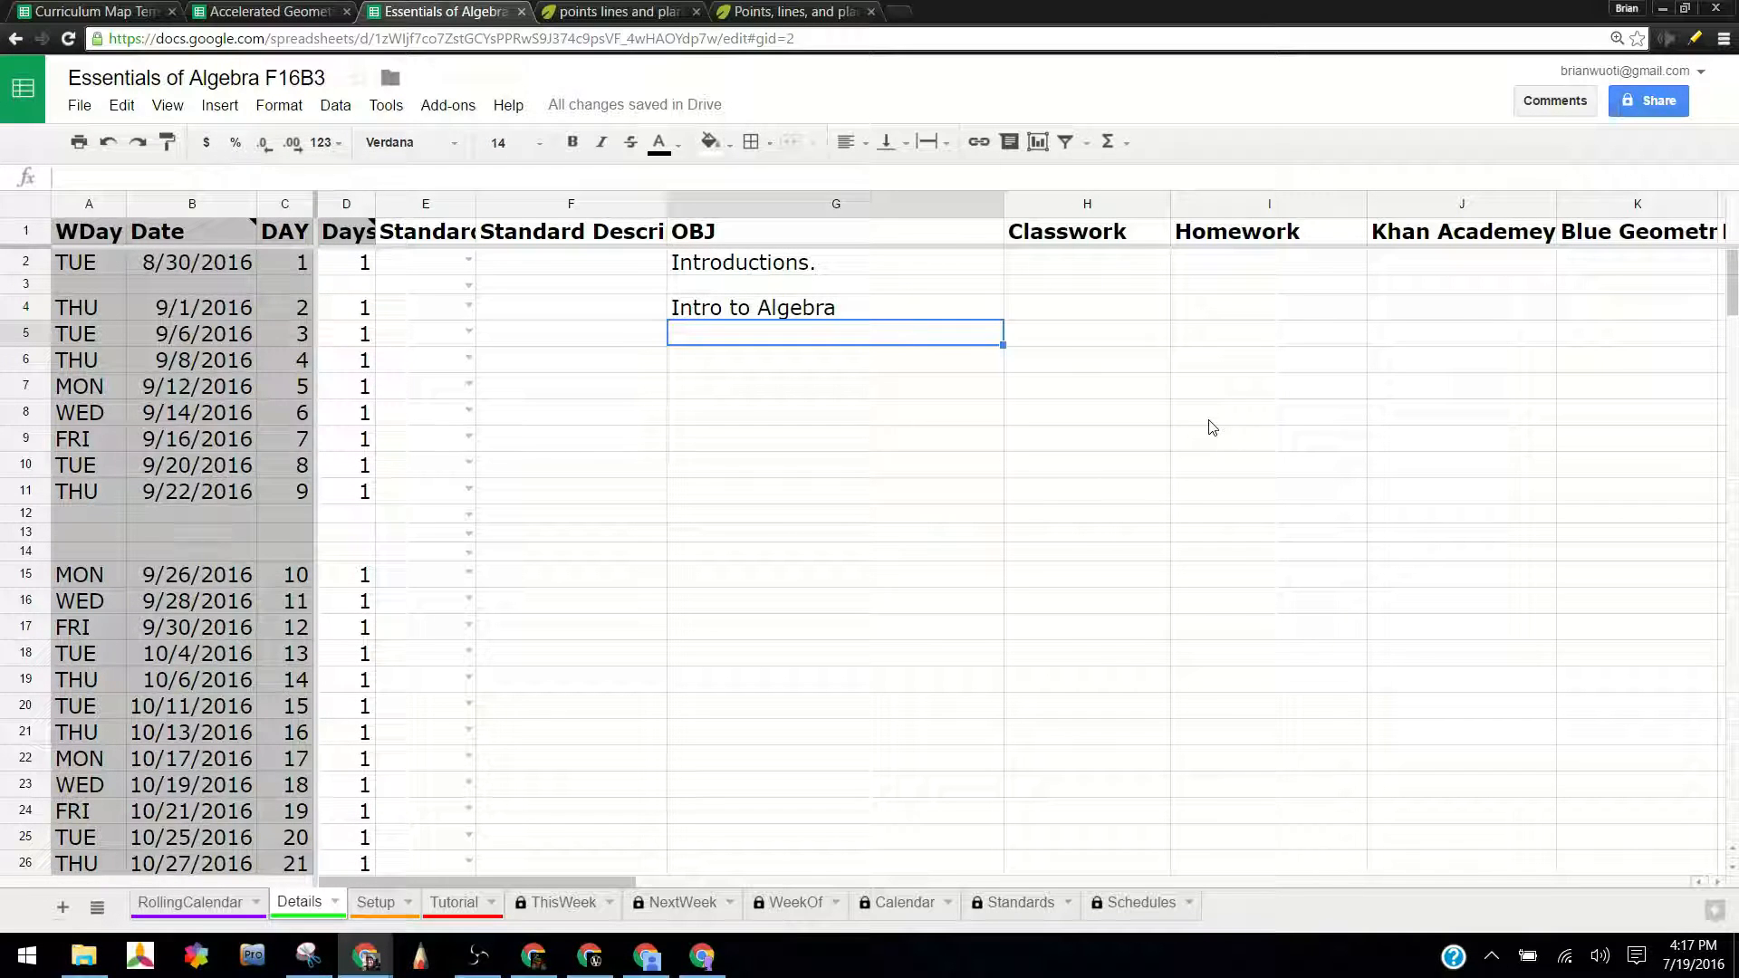
pyautogui.write('Order of Op')
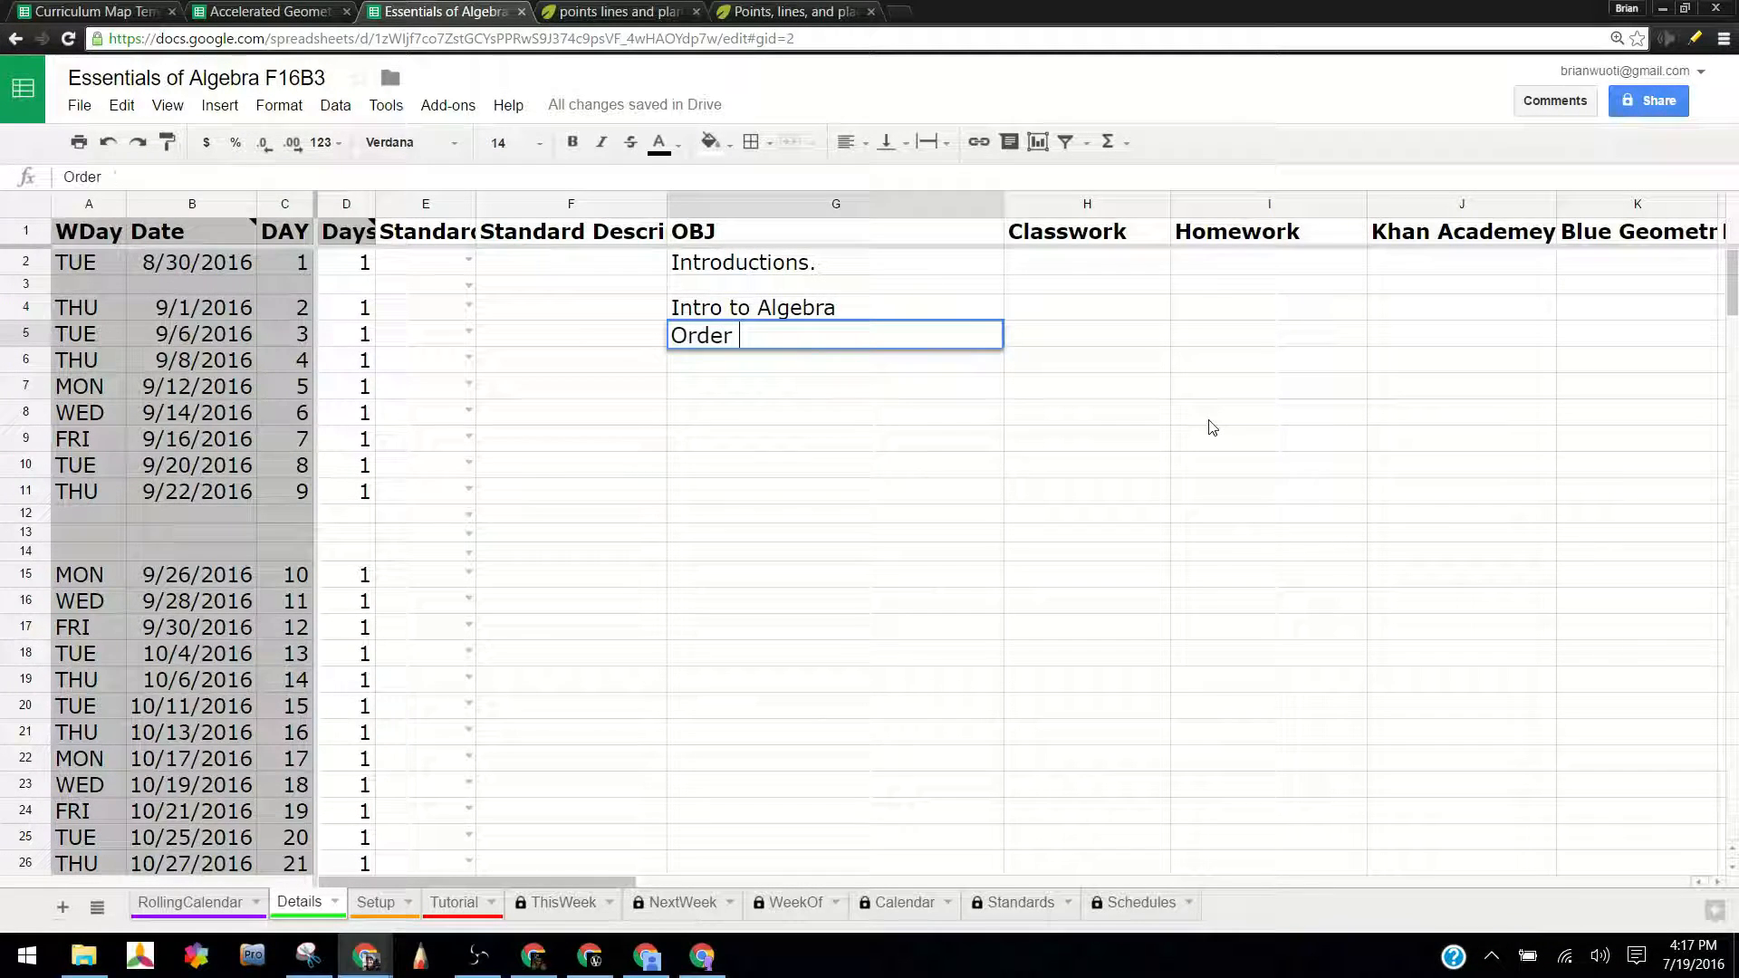
pyautogui.write('erations')
pyautogui.press('Return')
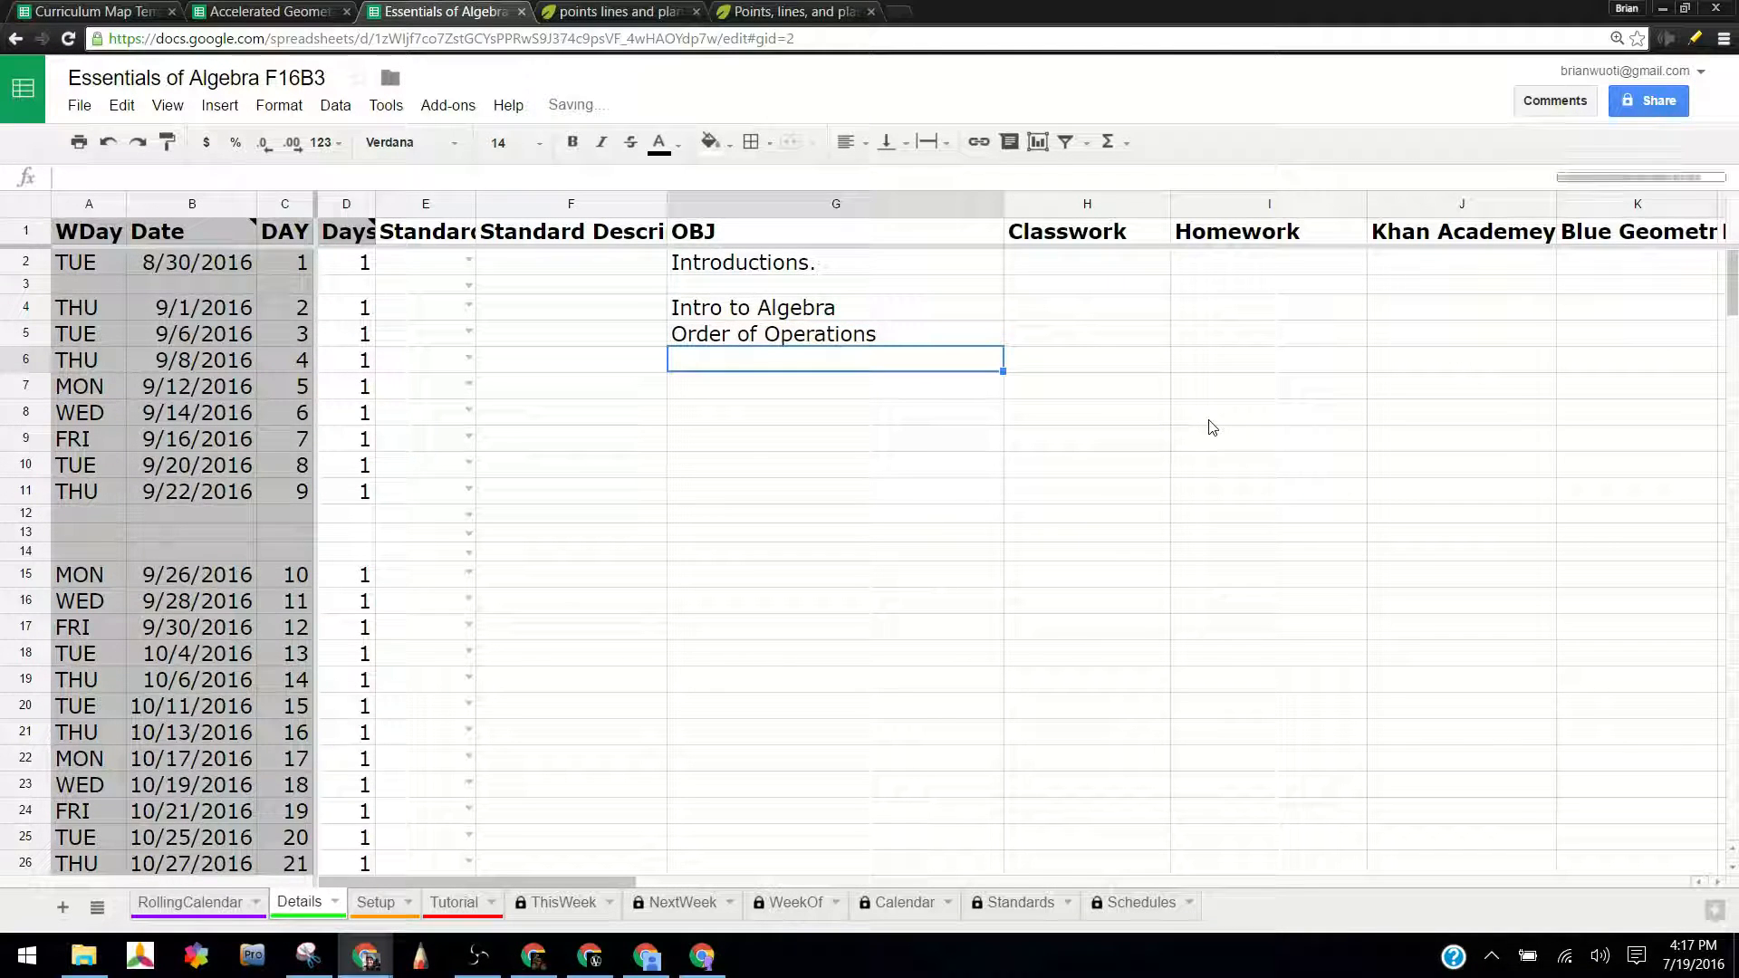